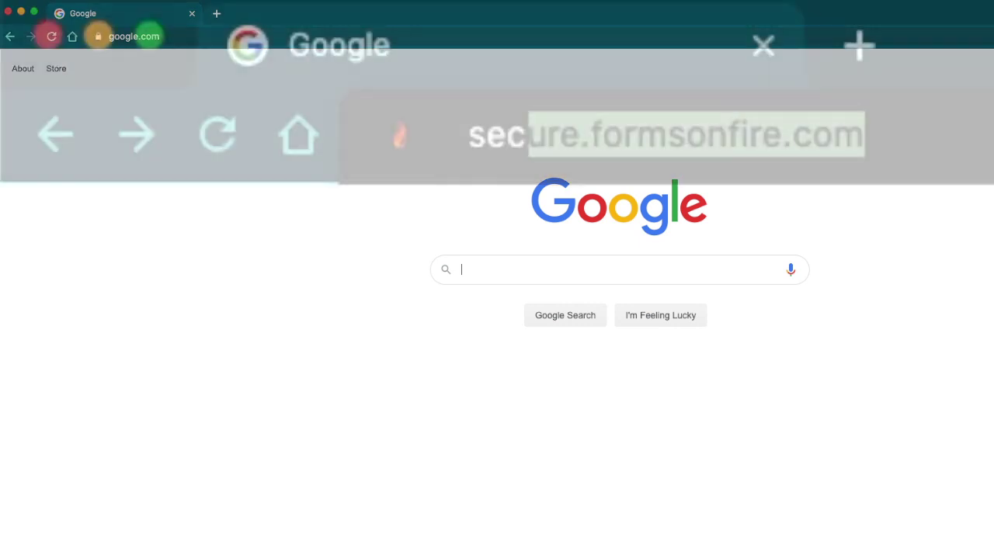
Load the Forms On Fire site and sign in with the account email and password.
type("e.com")
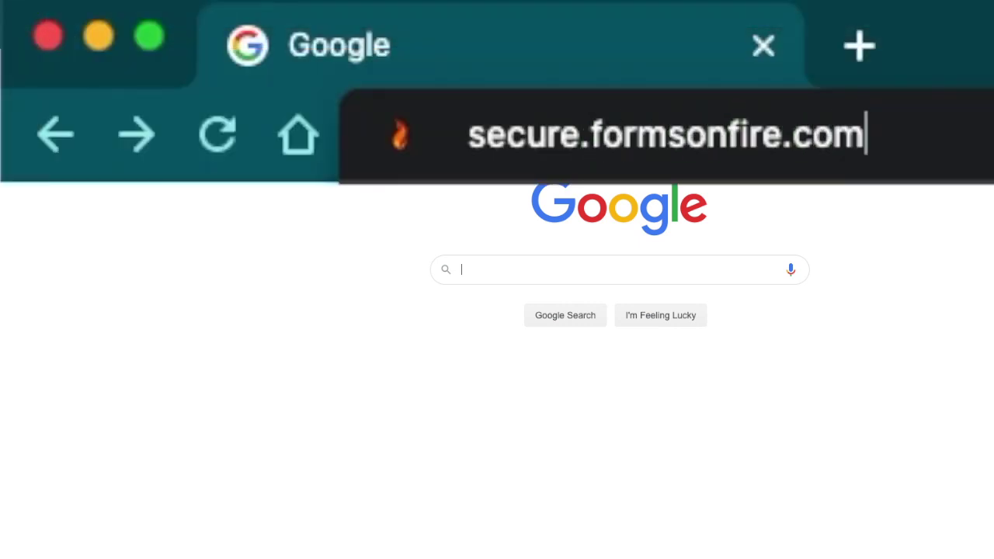
key("Return")
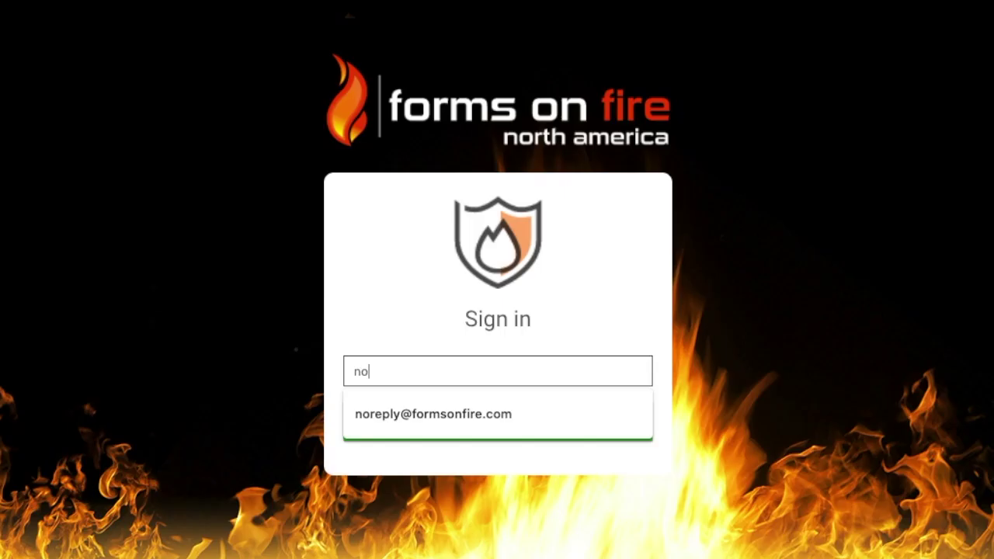
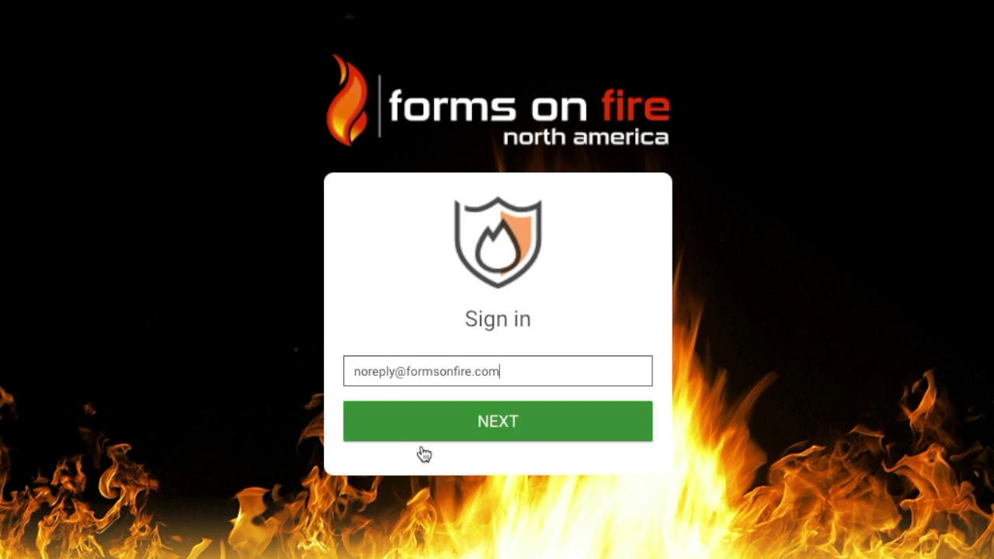
left_click(421, 439)
type("***")
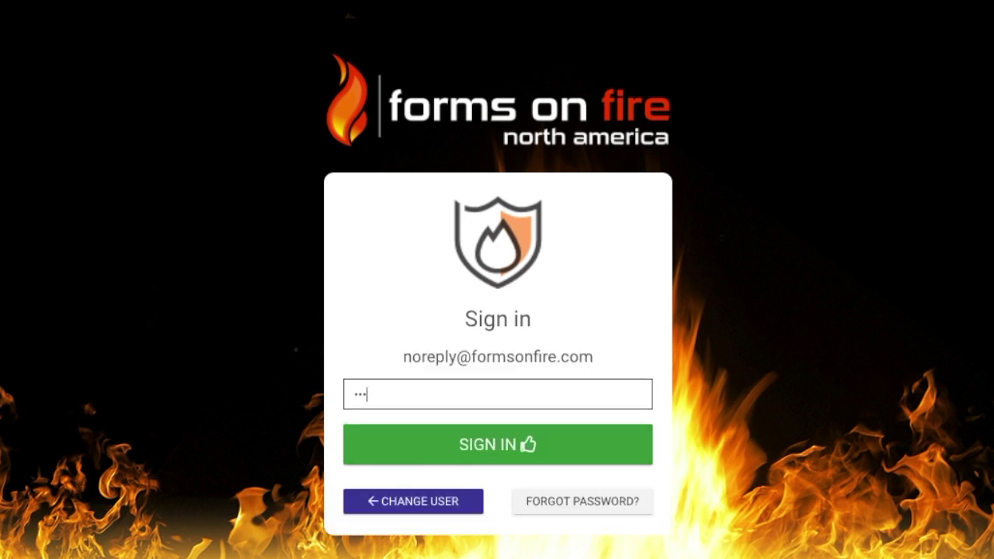
type("**************")
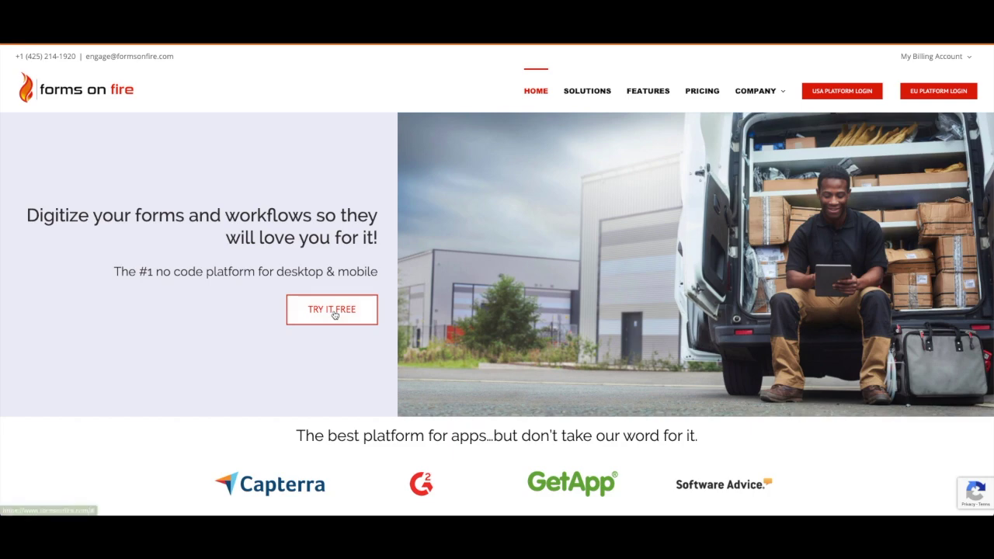
Start the 14-day free trial and open the dashboard's Screens list.
left_click(333, 311)
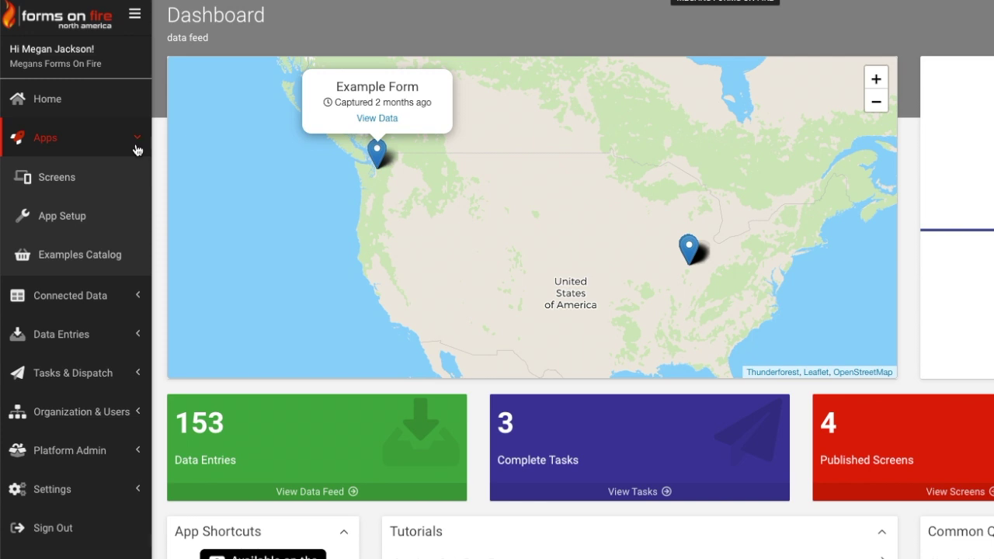
left_click(84, 183)
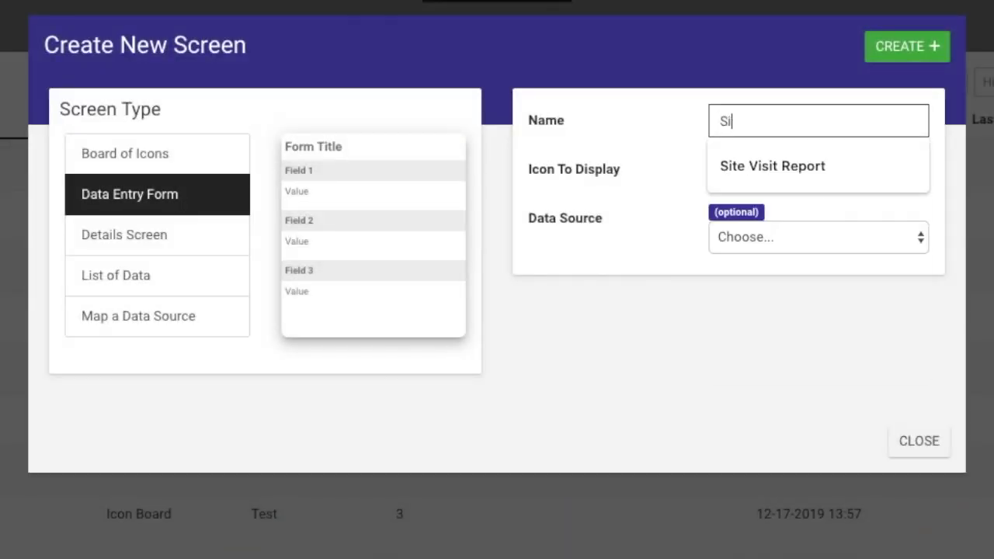
Name the new screen Simple Form and place three text fields on page1.
type("mple Form")
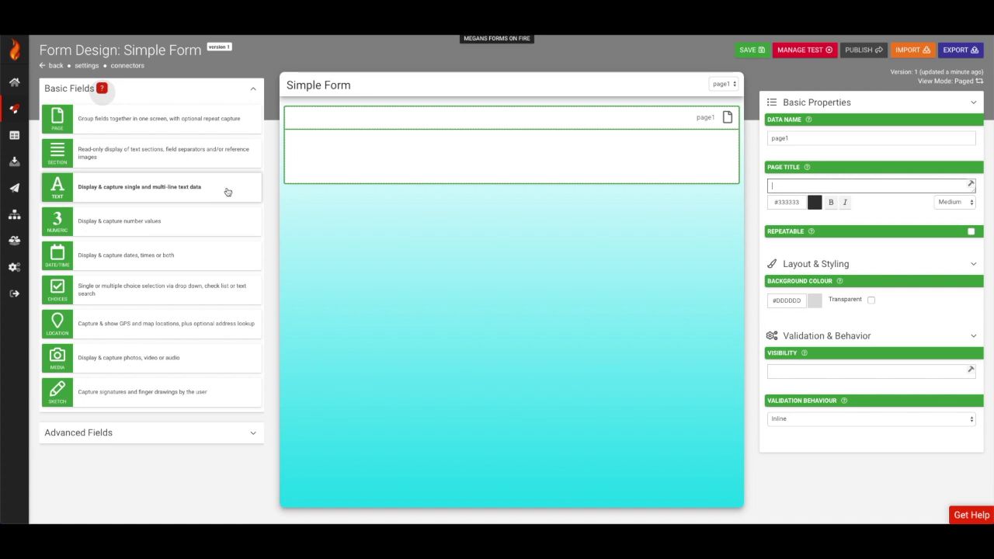
left_click_drag(226, 192, 492, 151)
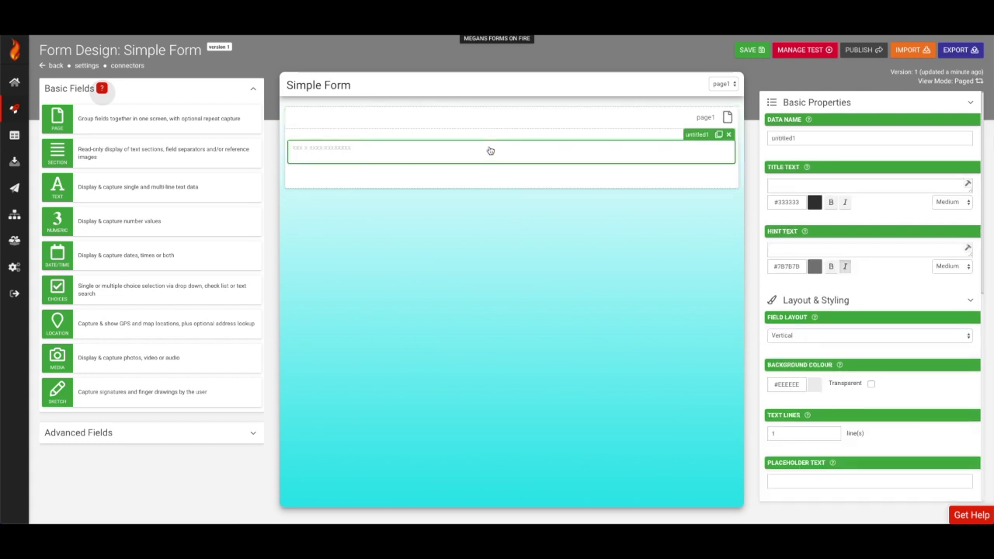
left_click_drag(204, 194, 476, 158)
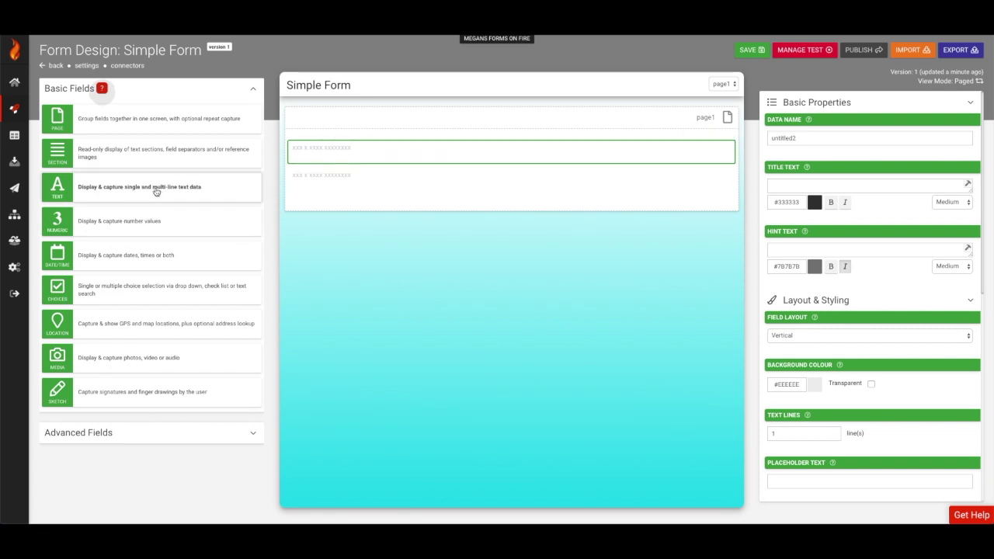
left_click_drag(155, 191, 426, 173)
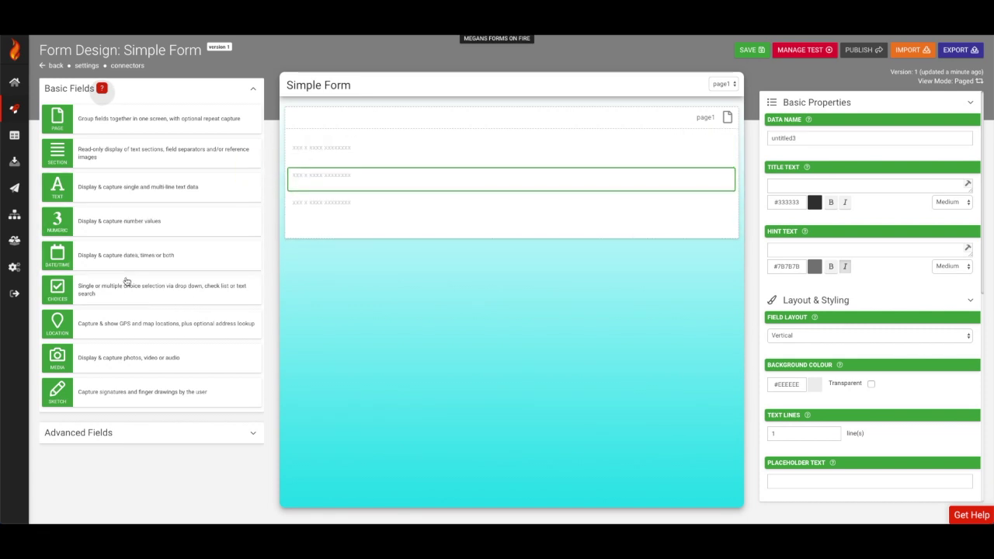
Add a Choices drop-down and a fourth text field below it on page1.
left_click_drag(127, 282, 482, 202)
left_click(422, 216)
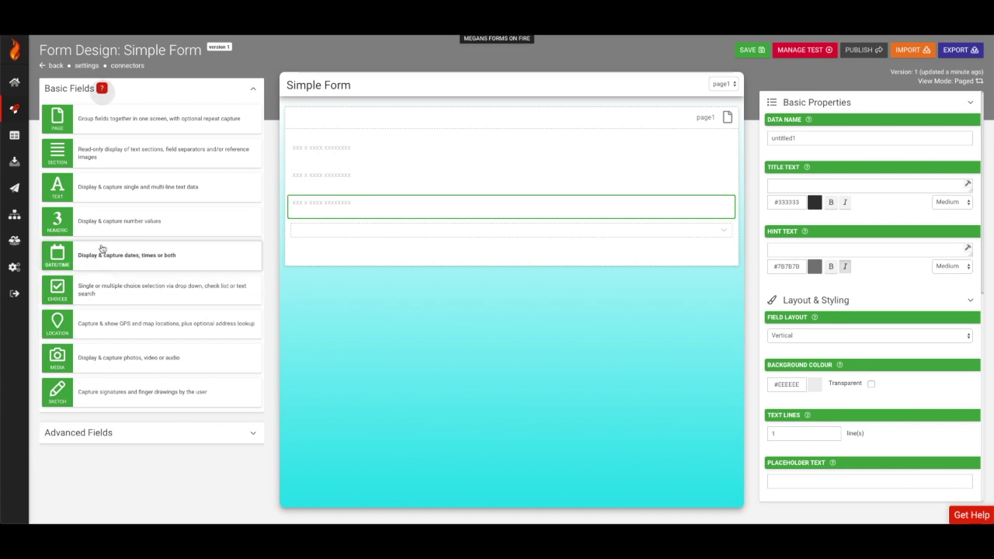
left_click_drag(100, 194, 371, 237)
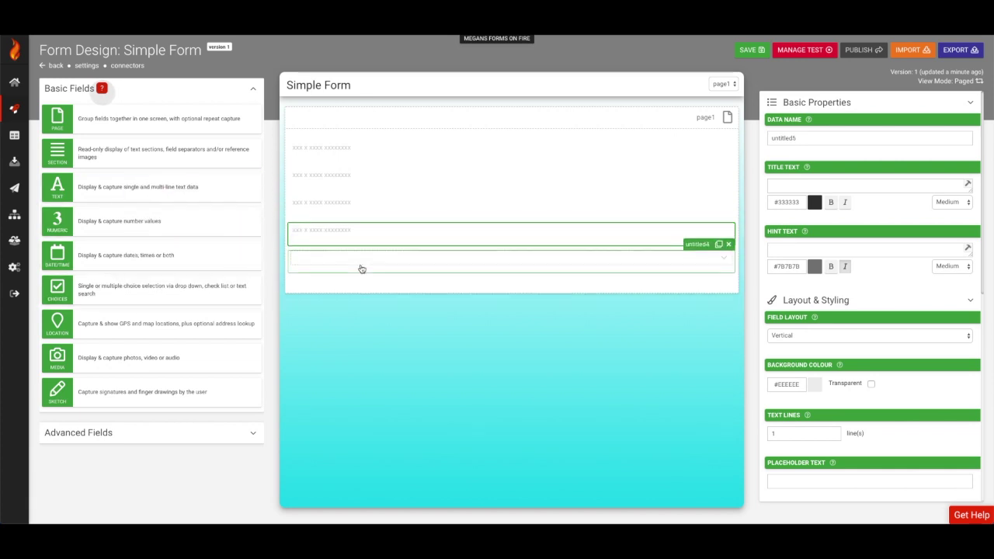
left_click(365, 233)
Title the page Simple Page and set the first field to ClientName / 'Client Name'.
left_click(411, 117)
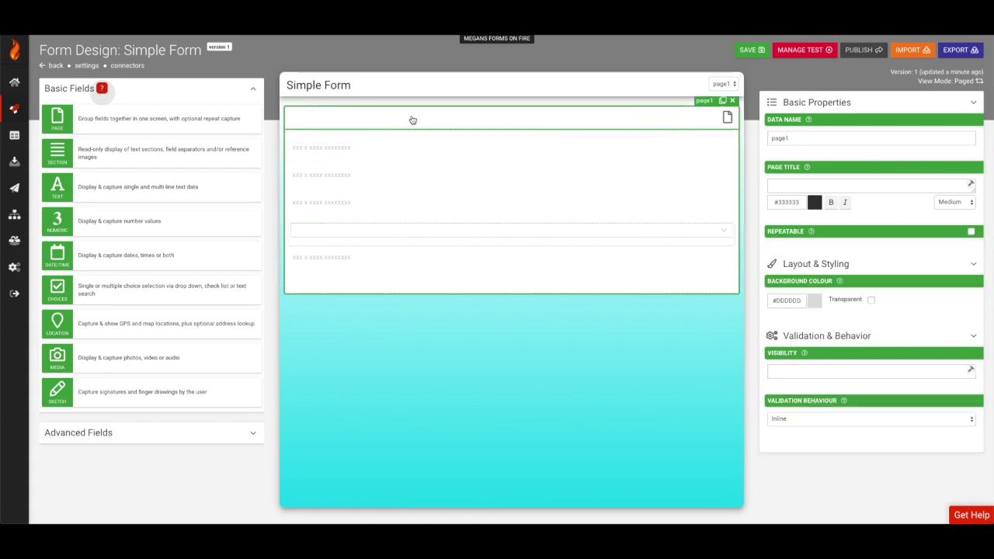
left_click(862, 186)
type("Simpl")
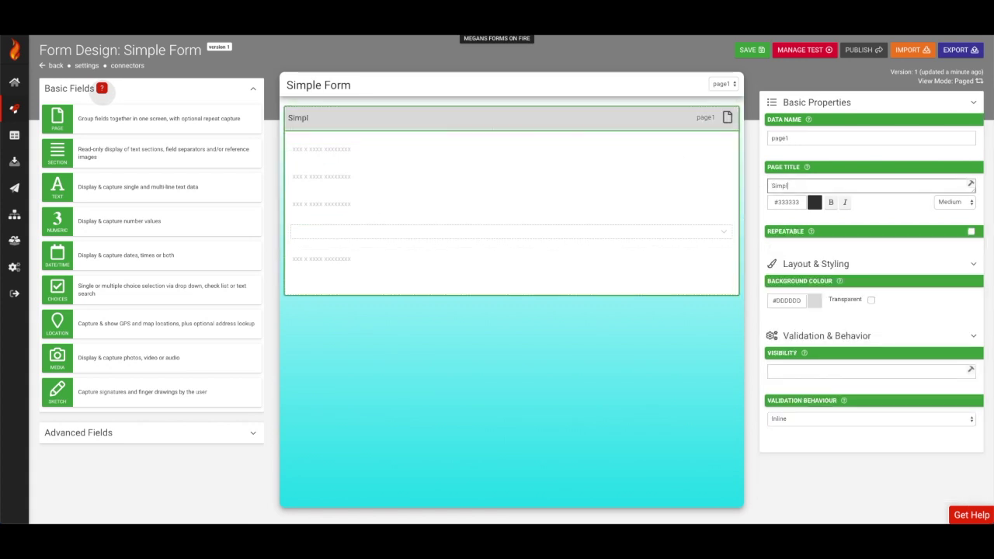
type("e Page")
mouse_move(676, 153)
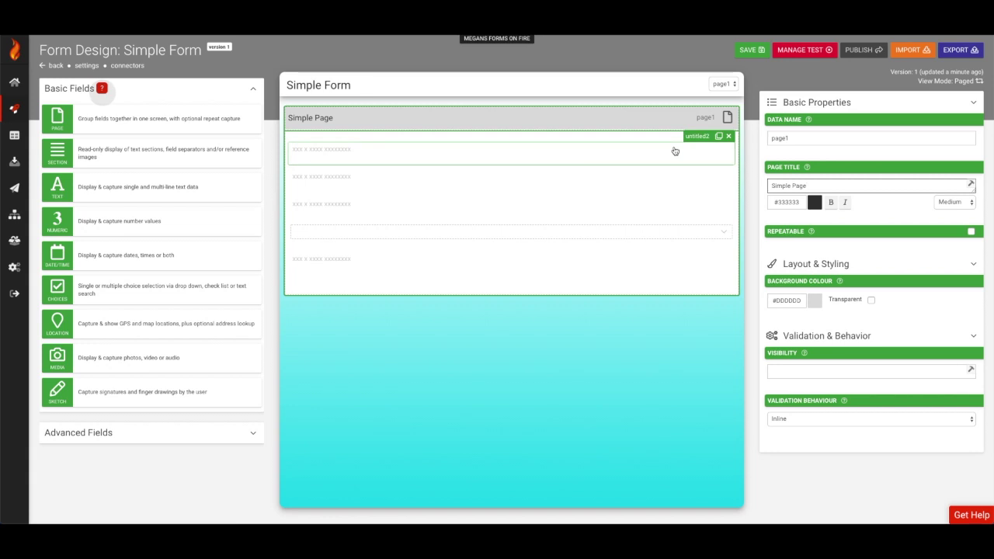
left_click(674, 150)
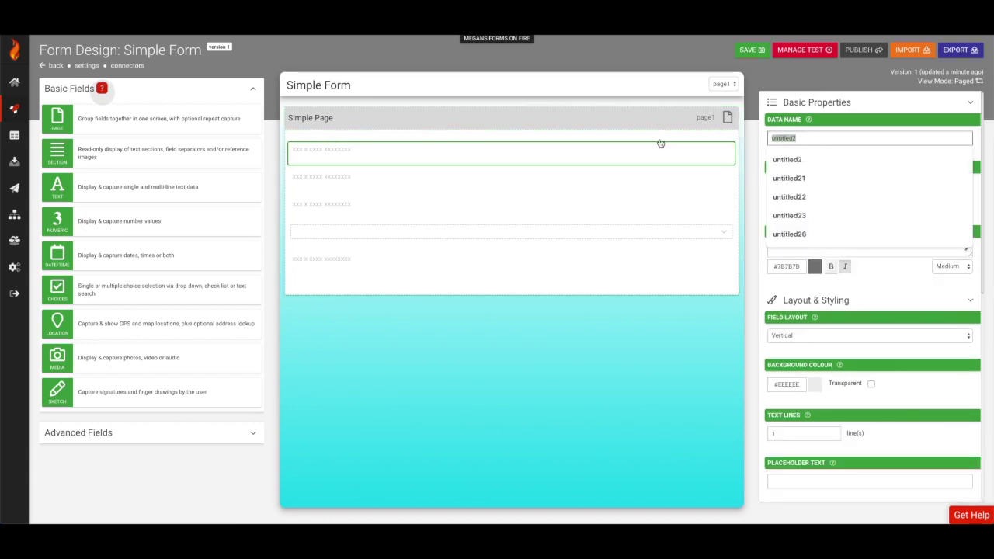
type("ClientName")
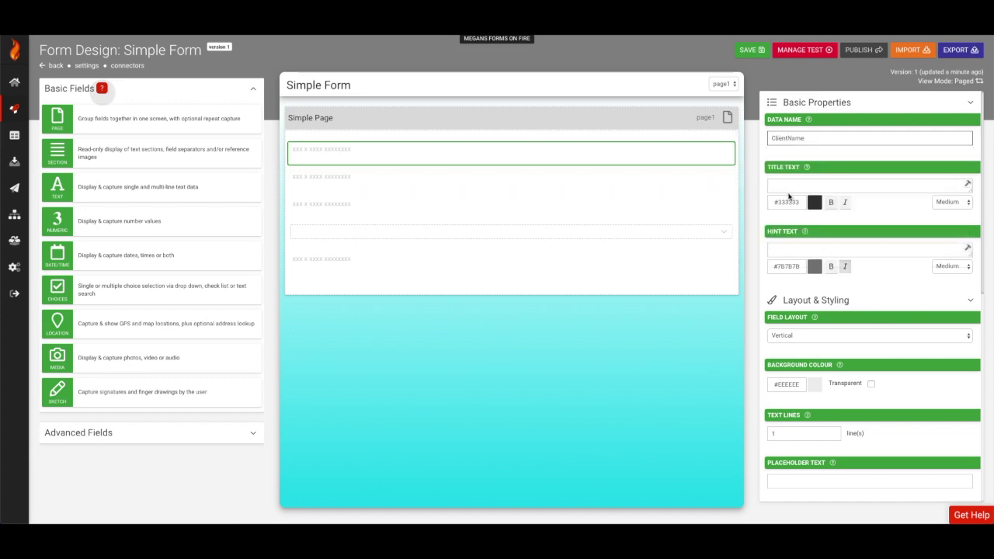
left_click(789, 196)
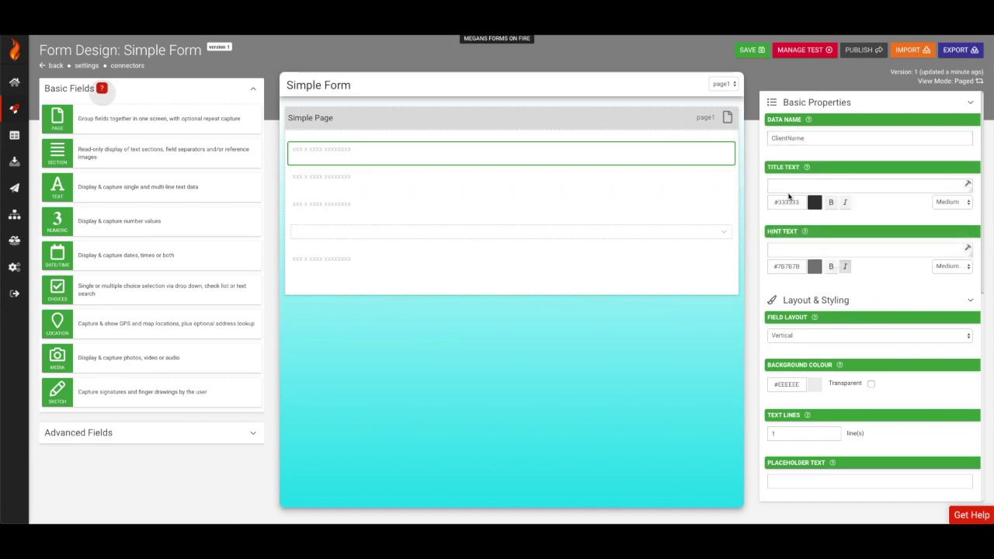
left_click(777, 185)
type("Clie")
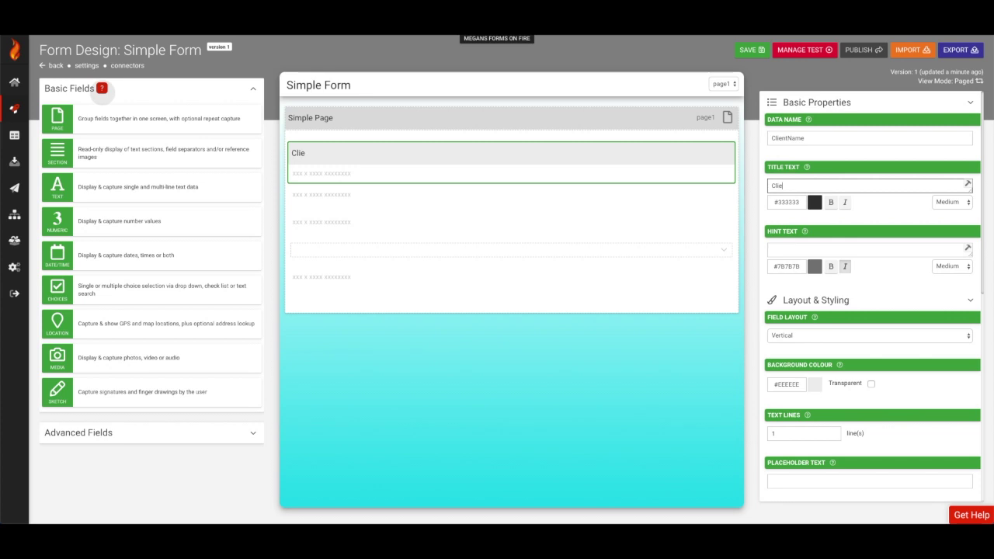
type("nt Name")
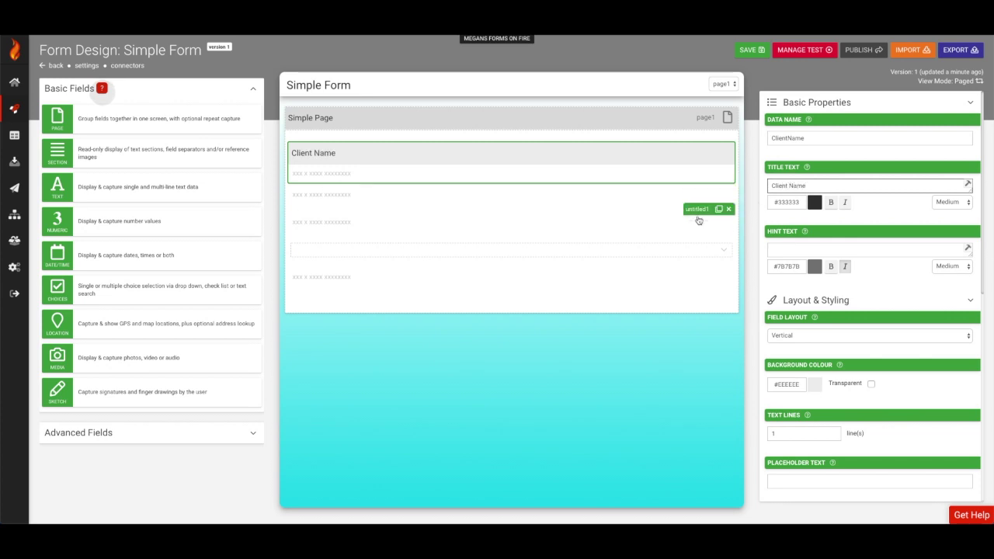
Set the second field to ClientPhoneNumber / 'Client Phone Number' and name the third ClientEmail.
left_click(688, 195)
double_click(799, 141)
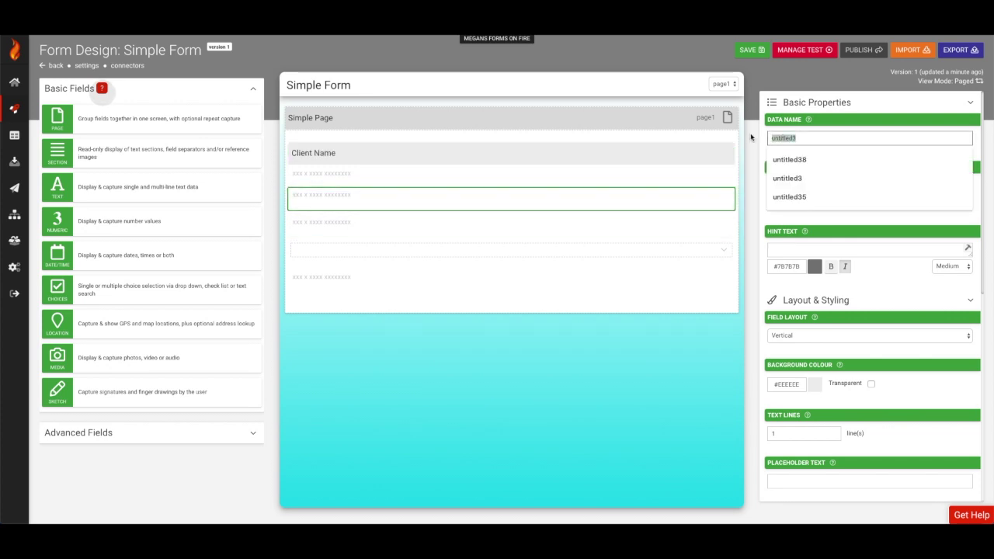
type("ClientPhoneNumber")
key("Tab")
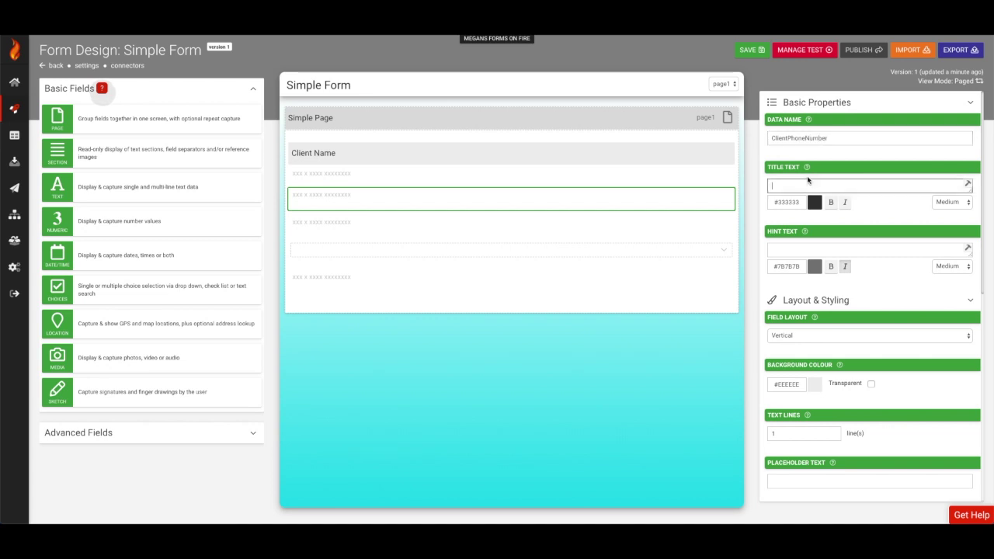
type("Client Phone Number")
left_click(688, 252)
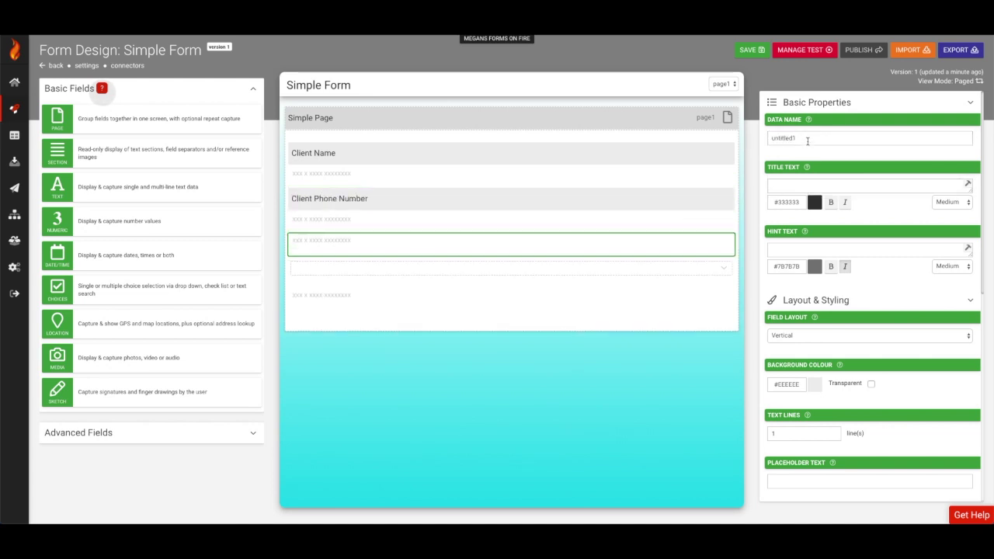
double_click(799, 138)
type("ClientEmail")
key("Tab")
Finish the 'Client Email' title, then title the question 'Is the entrance fire alarm working?' with a Yes answer.
type("Client Email")
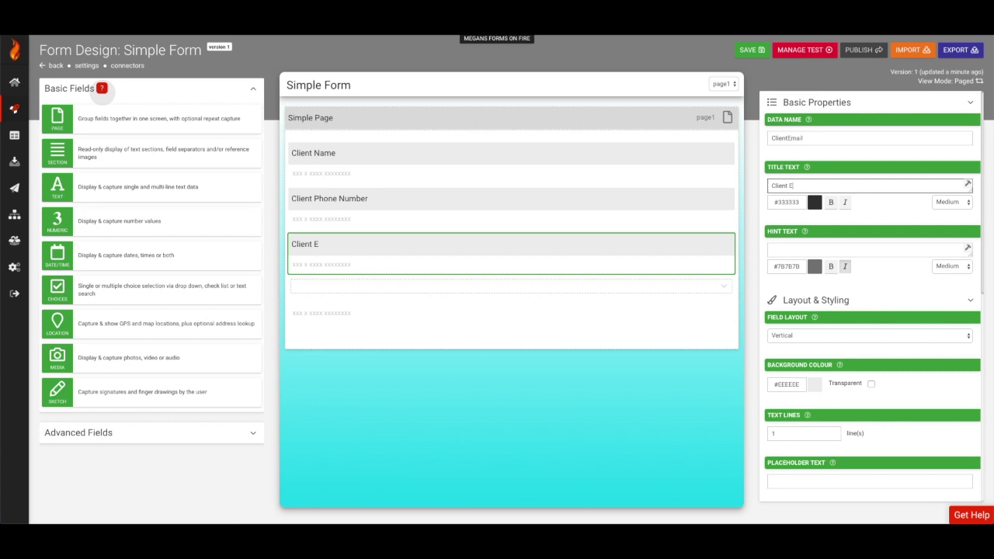
key("Return")
type("Is the ")
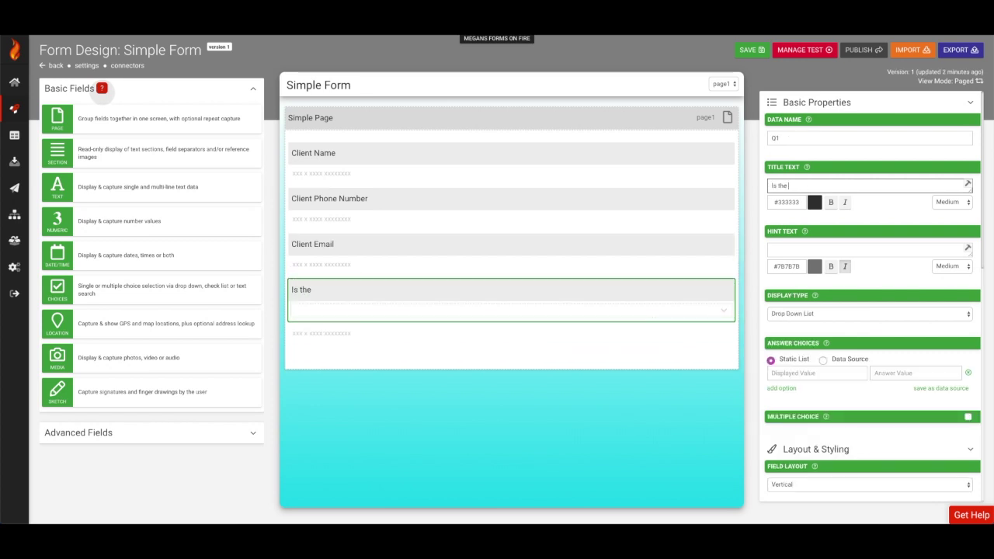
type("entrance fire alarm working?")
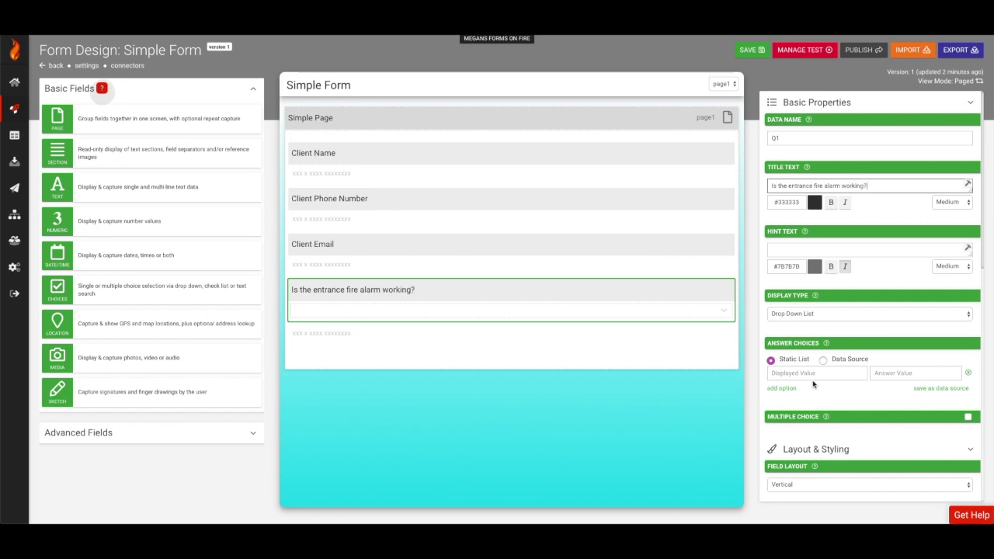
left_click(813, 373)
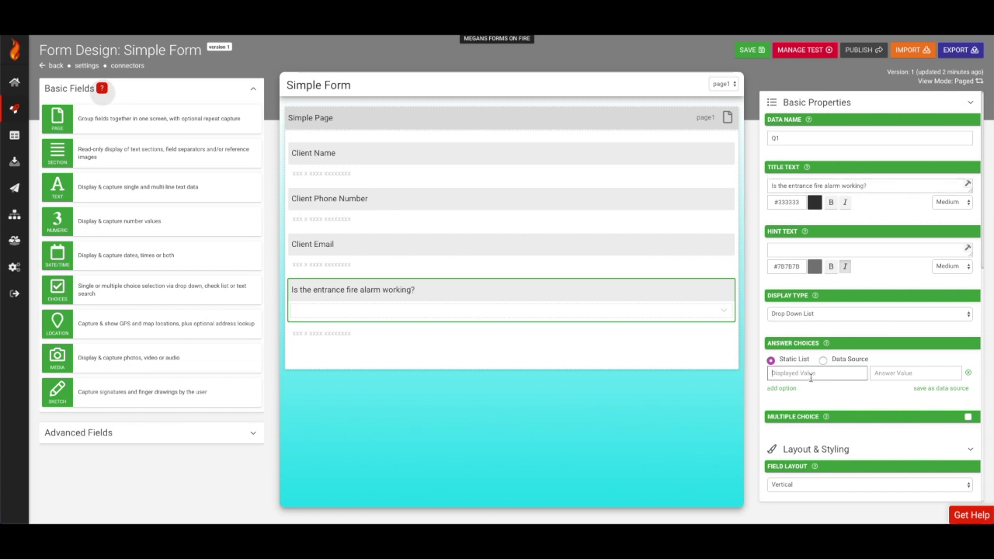
type("Yes")
key("Tab")
type("Yess")
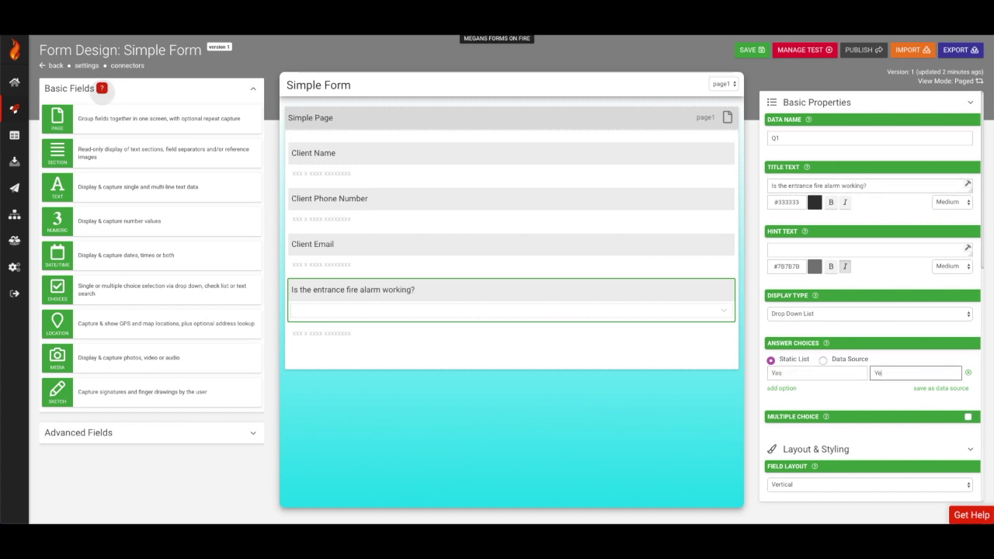
Add a No answer and set the display type to List of Choices.
left_click(784, 387)
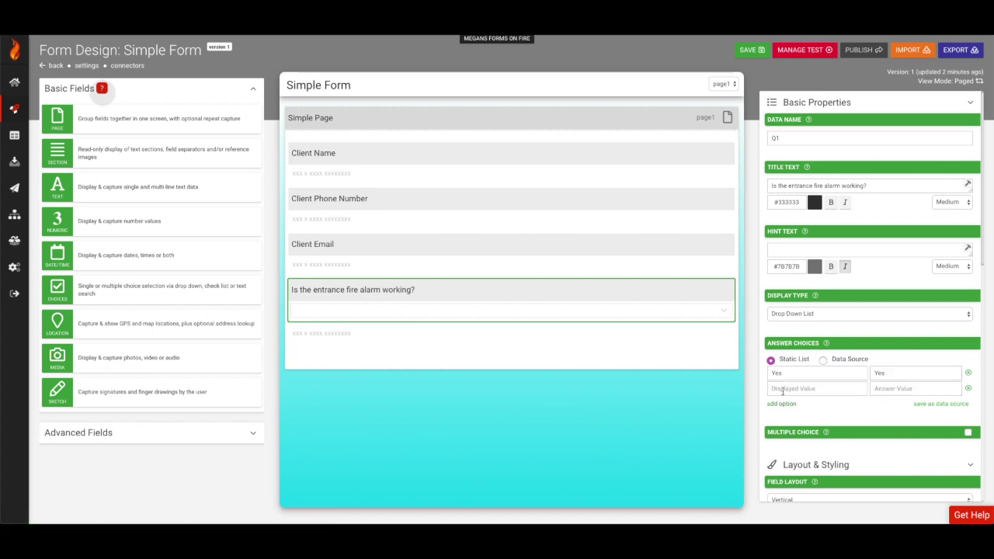
type("No")
key("Tab")
type("N")
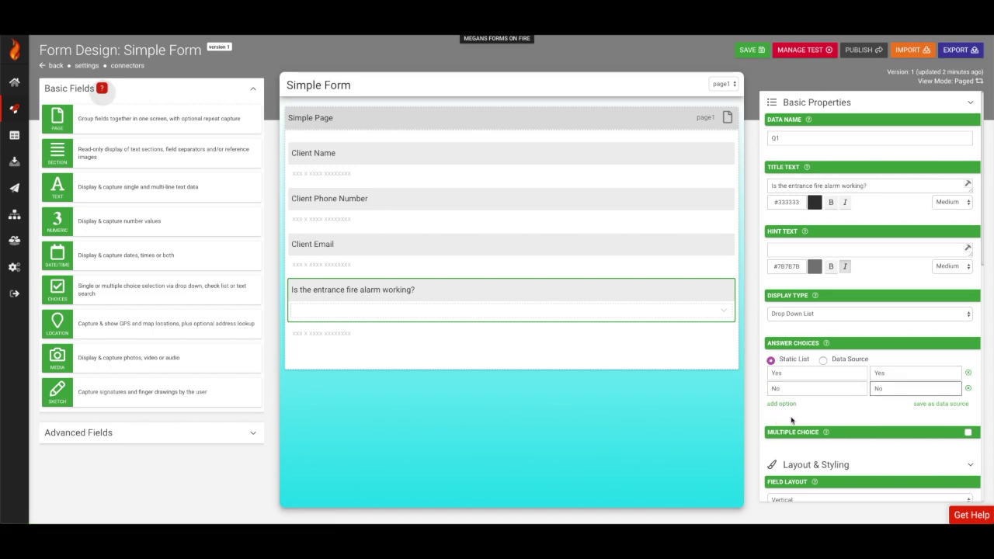
scroll(792, 420, "down", 1)
left_click(791, 435)
left_click(791, 441)
Colour the Yes option dark green and the No option dark red.
left_click(870, 249)
left_click(823, 268)
left_click(825, 386)
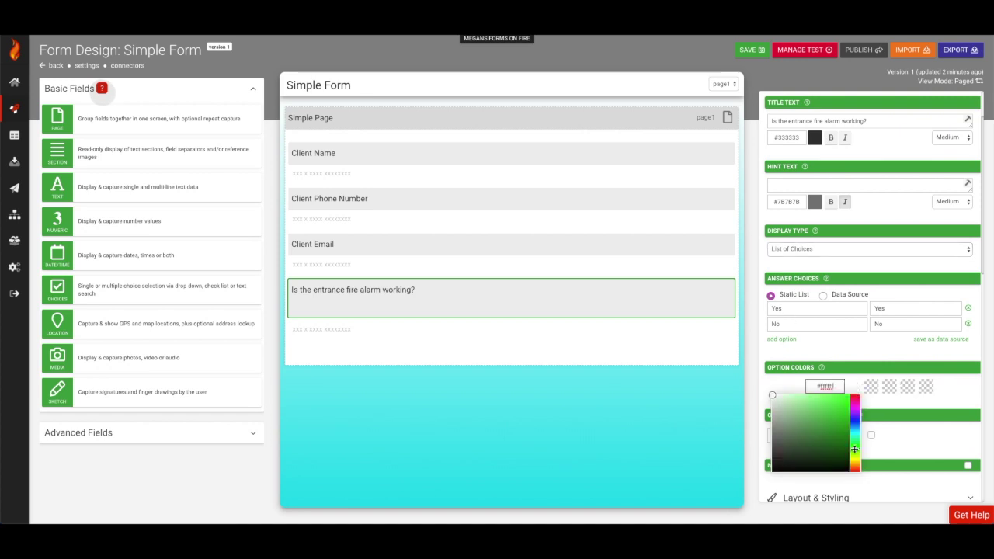
left_click(873, 469)
left_click(863, 444)
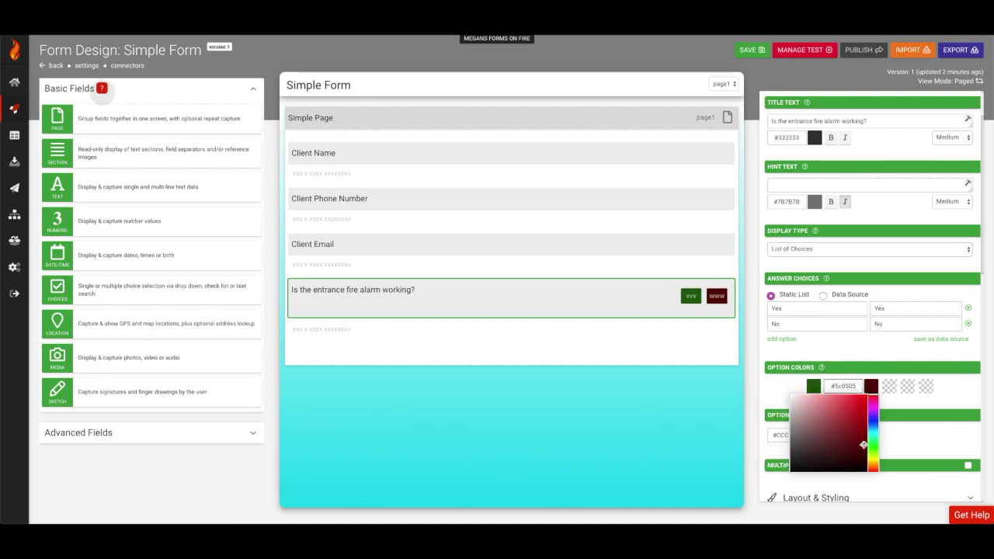
Add a third answer N/A and colour it blue.
left_click(782, 338)
type("N/A")
key("Tab")
type("N/")
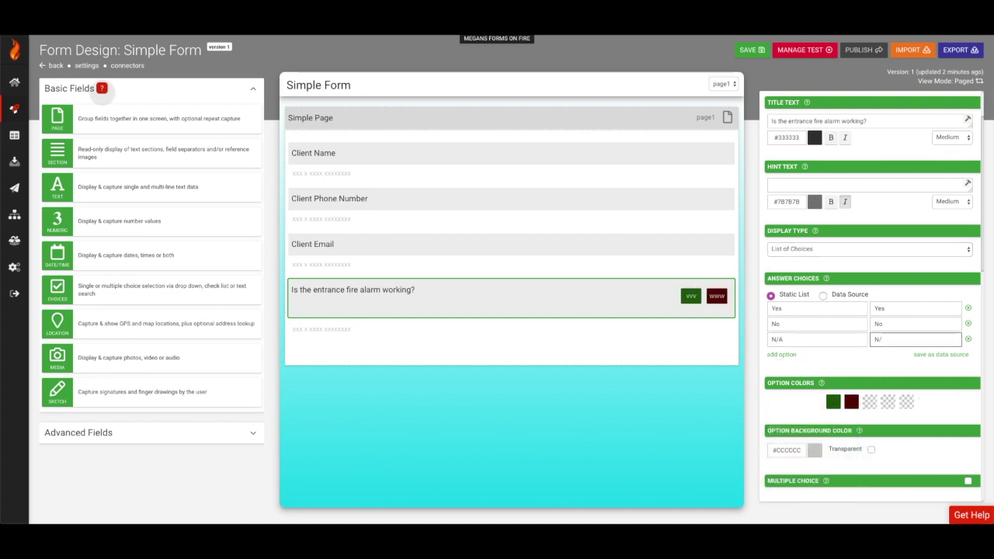
type("A")
left_click(869, 401)
left_click(880, 451)
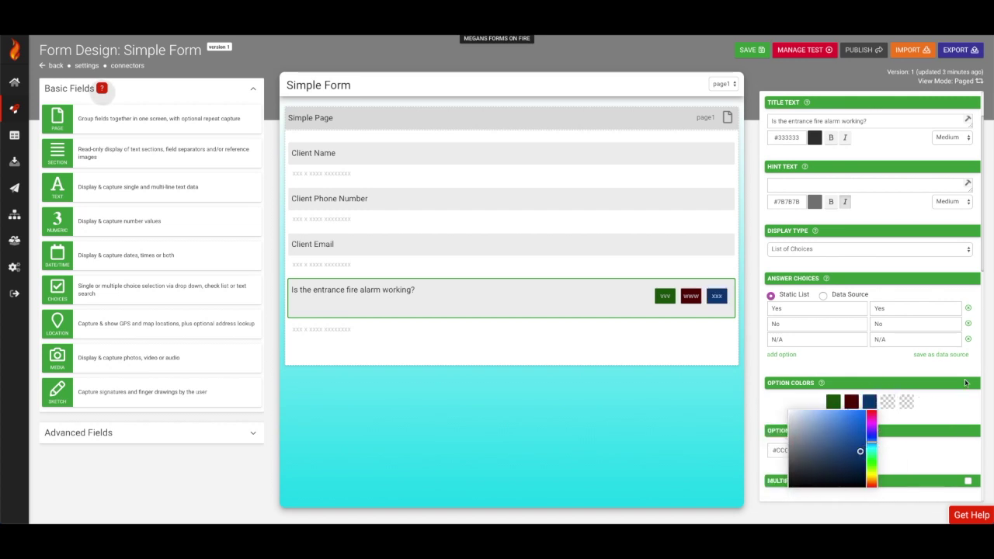
left_click(683, 340)
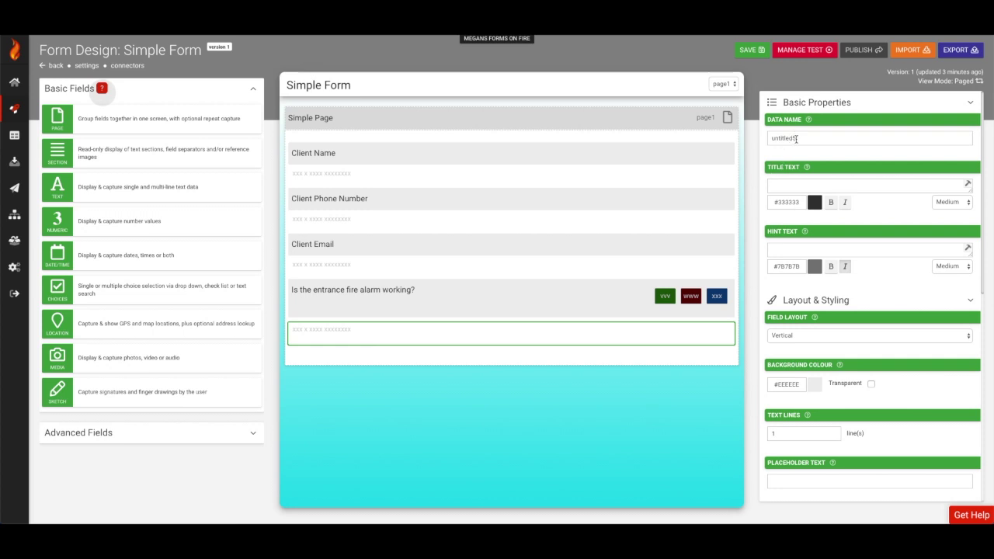
Give the empty field the data name Comments.
left_click(870, 138)
type("Comments")
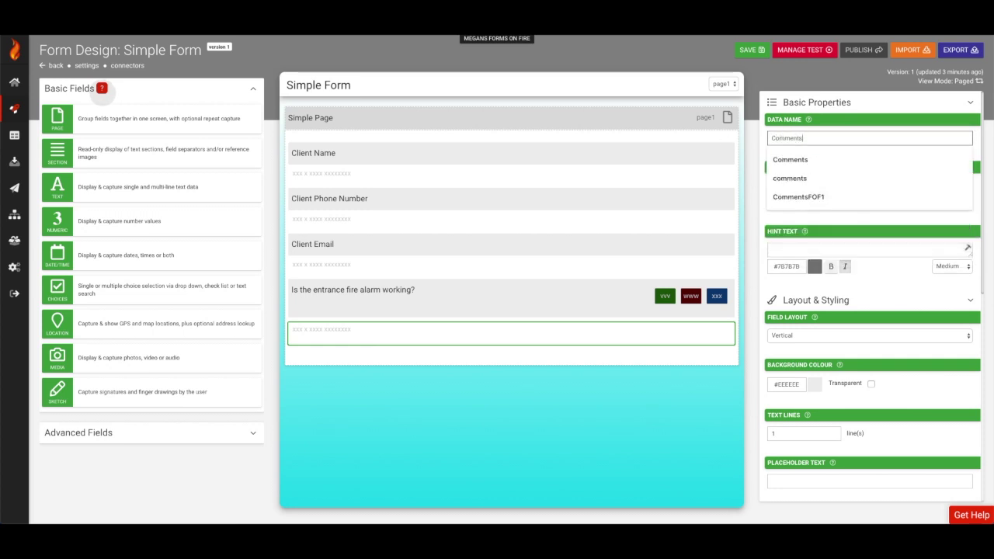
key("Tab")
type("Comments")
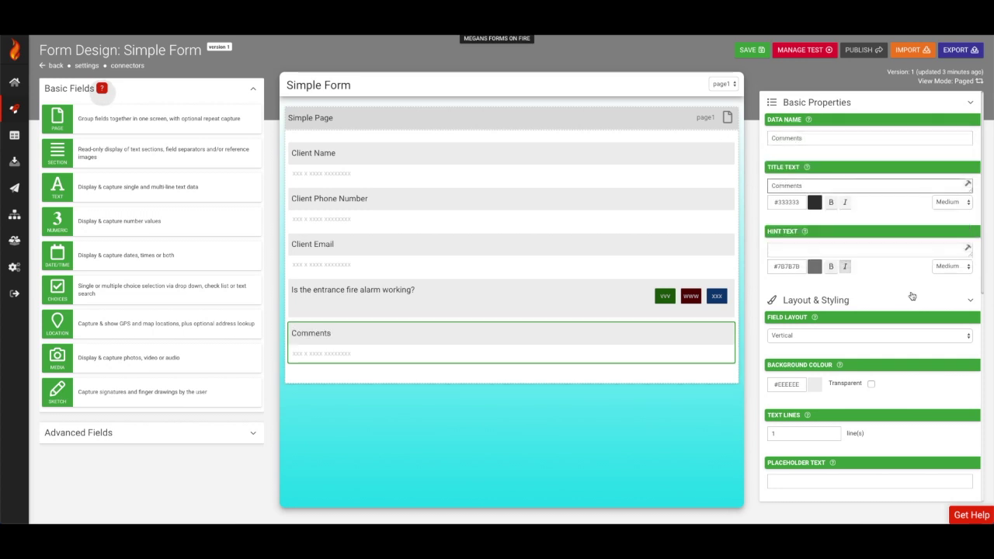
scroll(913, 296, "down", 2)
scroll(882, 293, "down", 1)
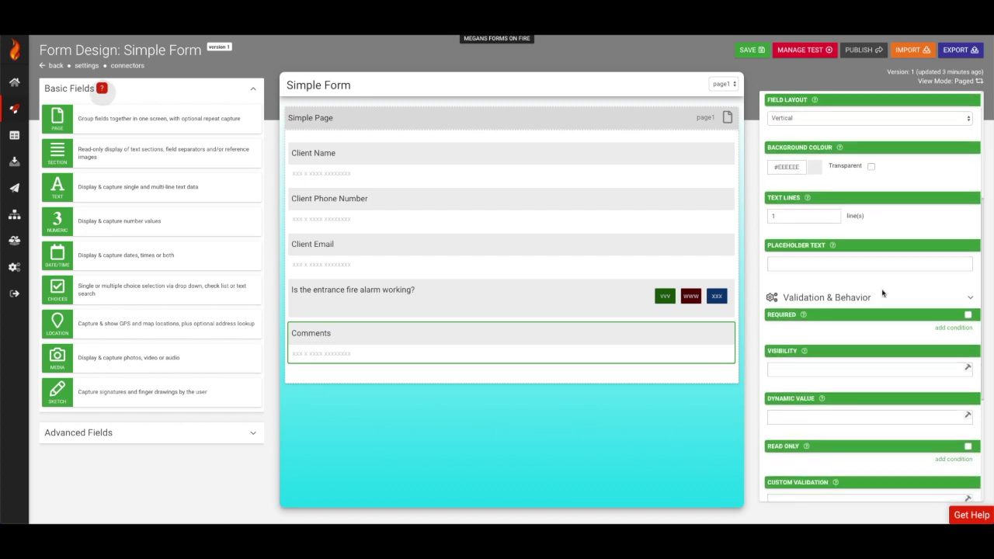
Show Comments only when {{Q1}} = 'No' and mark it required.
left_click(804, 371)
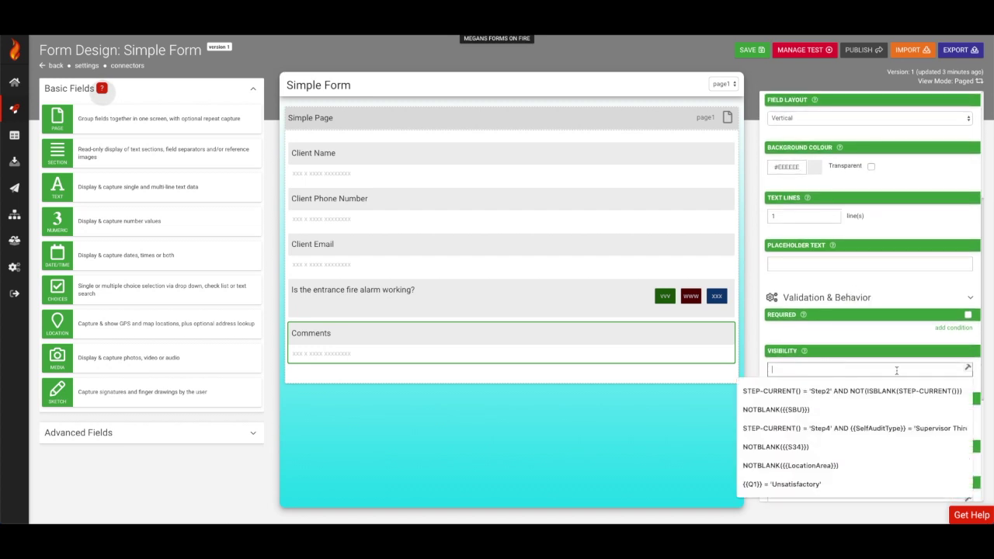
left_click(968, 367)
left_click(387, 107)
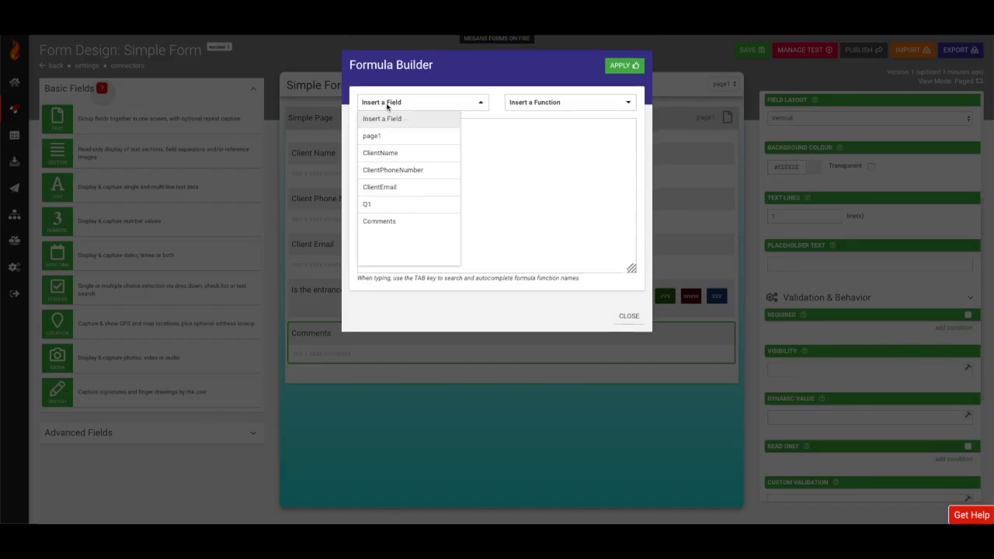
left_click(367, 205)
left_click(624, 66)
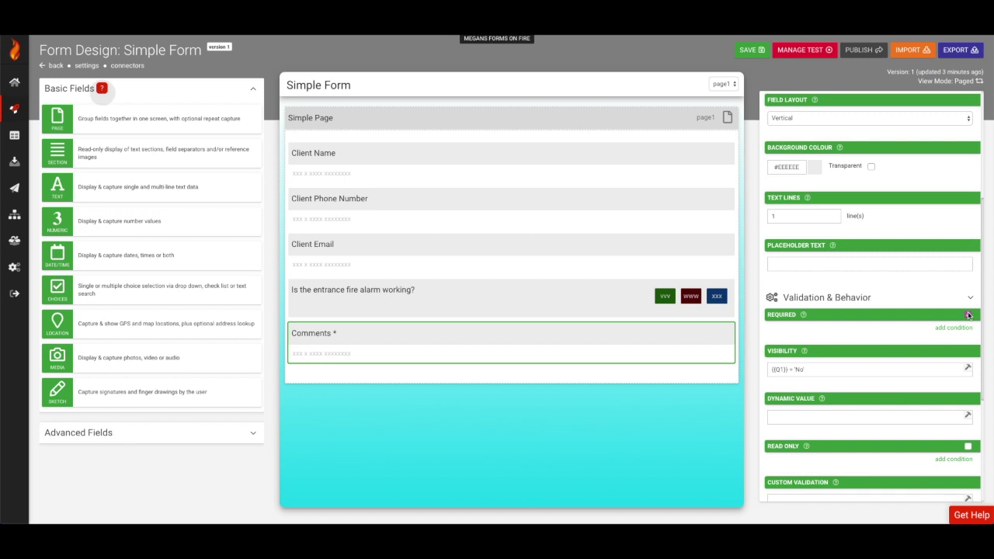
left_click(968, 315)
scroll(225, 358, "down", 3)
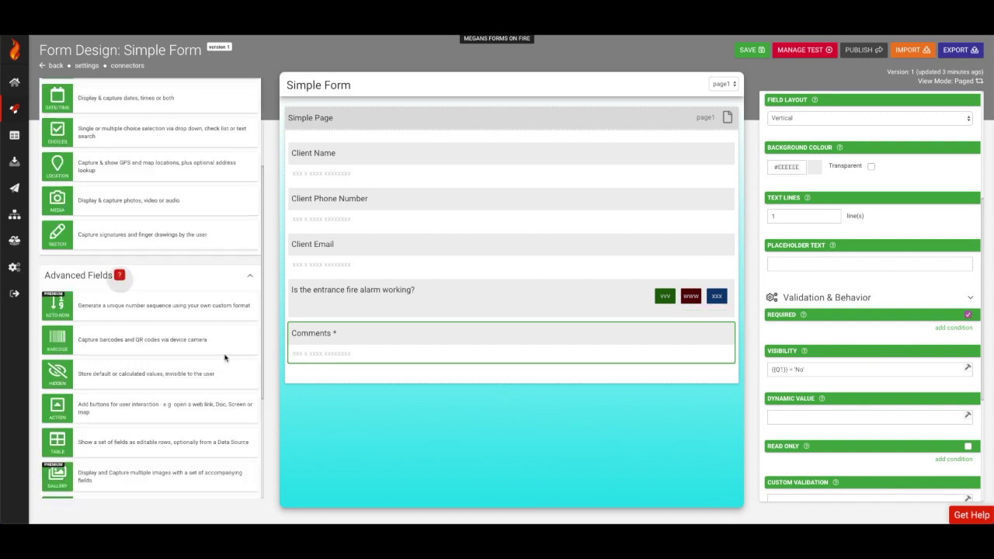
Add an action button labelled Submit with the Upload Form interaction.
left_click(194, 342)
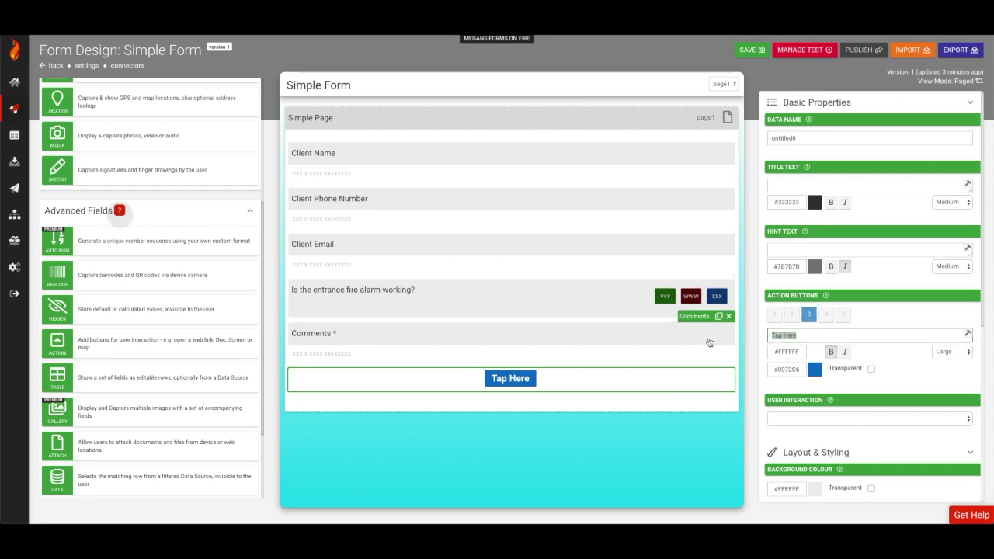
type("Submit")
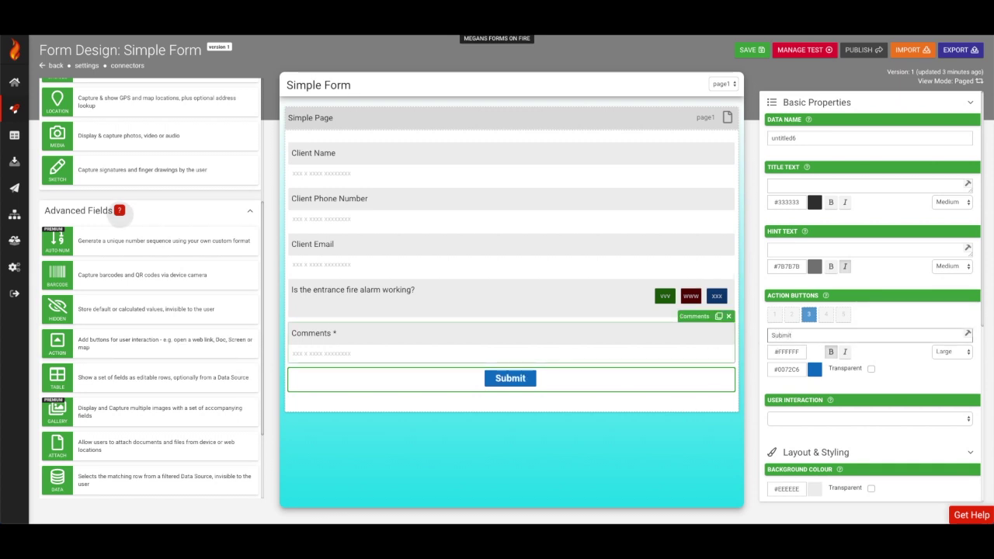
left_click(823, 419)
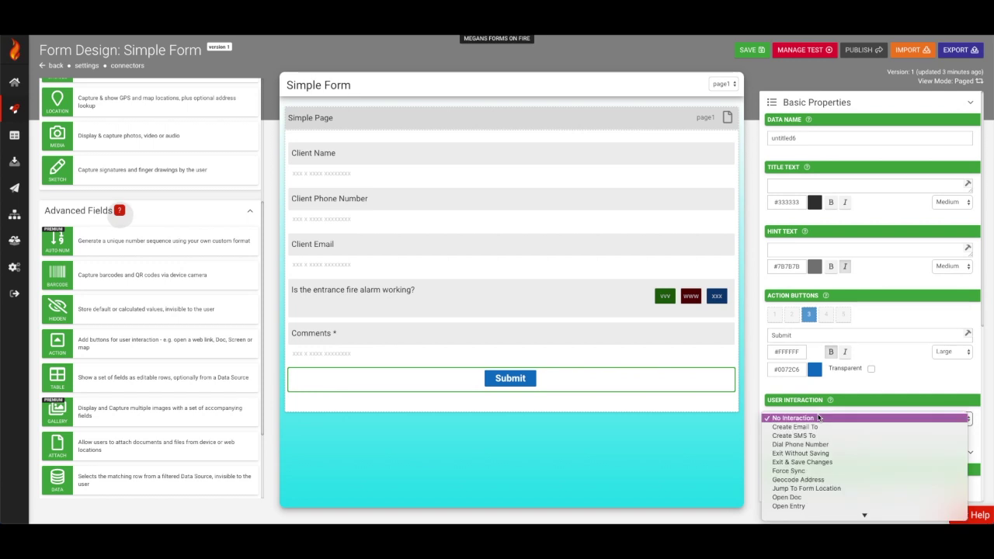
scroll(799, 497, "down", 5)
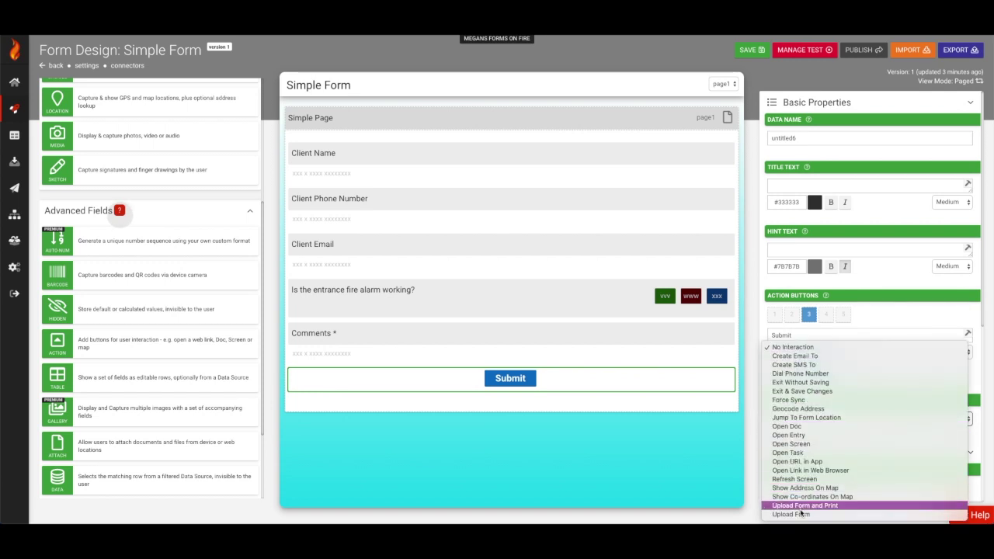
left_click(799, 509)
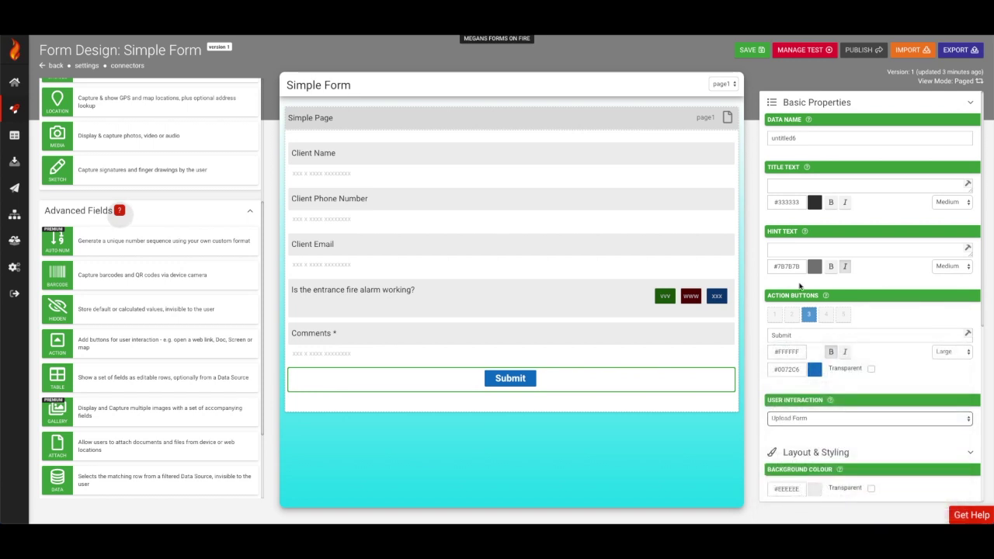
Move a second user into the Selected testers and save the updated test.
left_click(781, 51)
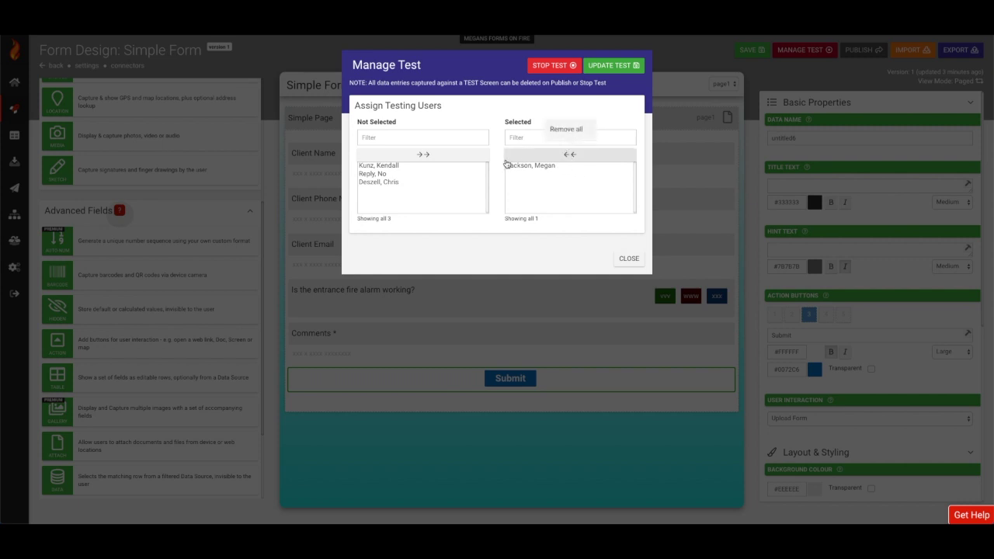
double_click(439, 166)
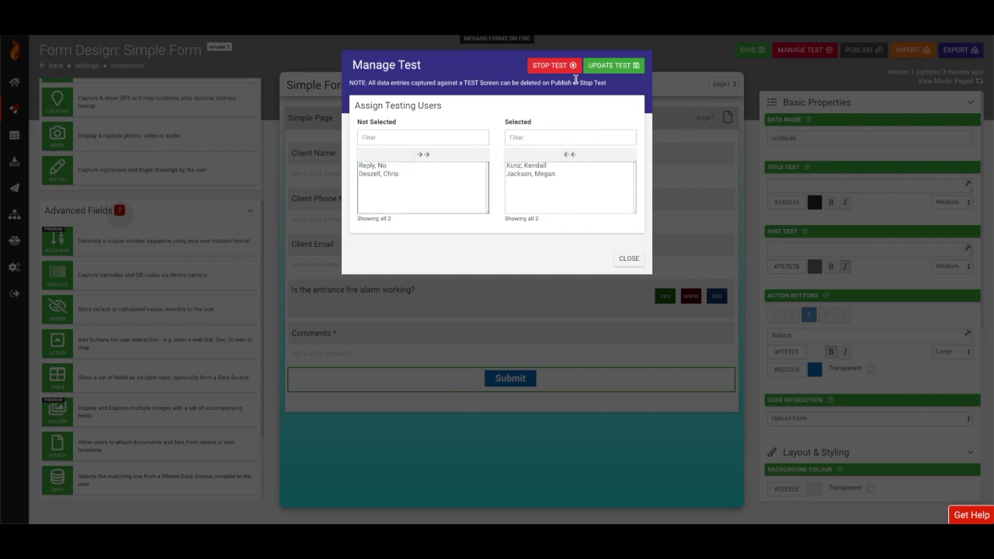
left_click(602, 68)
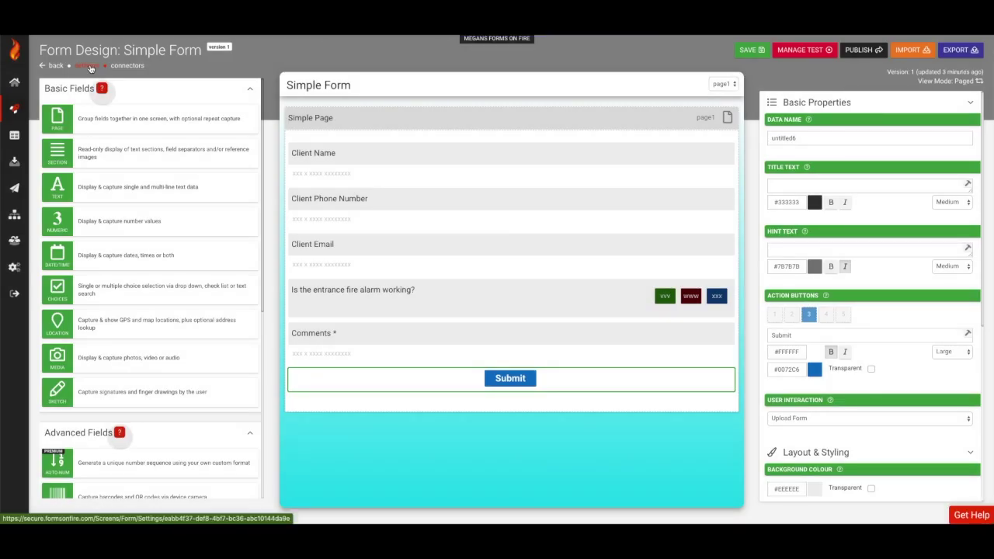
From Simple Form's settings, download the sample Word Template (.DOCX) placeholder file.
left_click(90, 69)
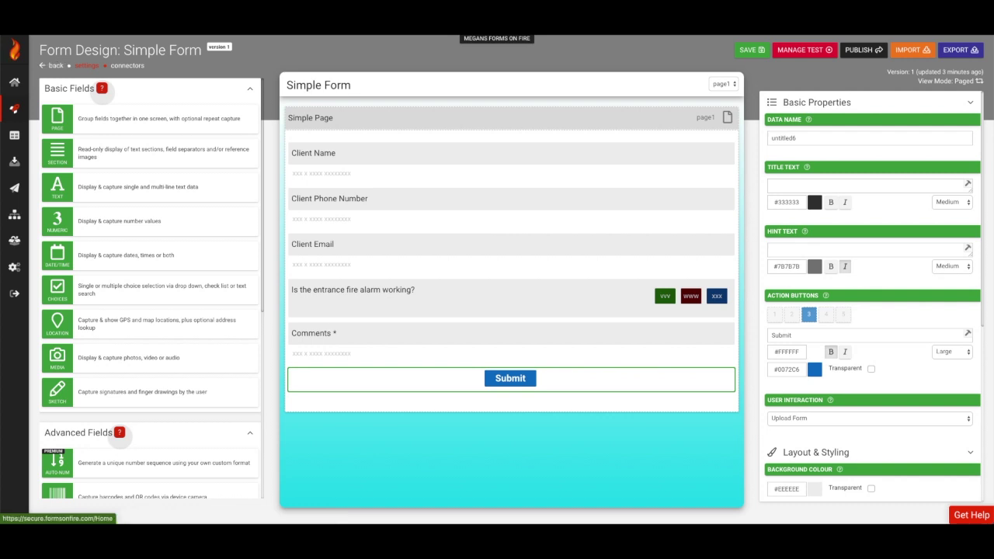
left_click(54, 65)
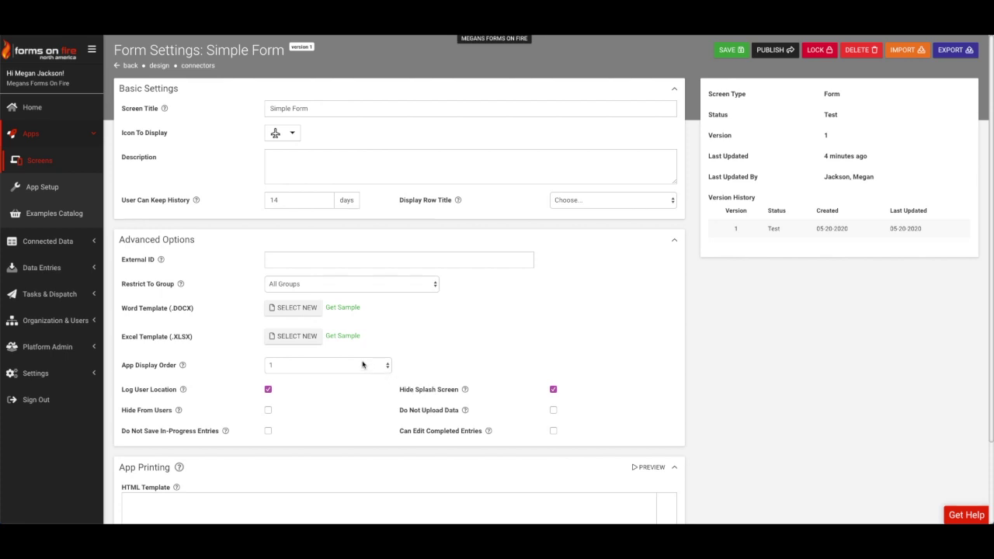
left_click(342, 308)
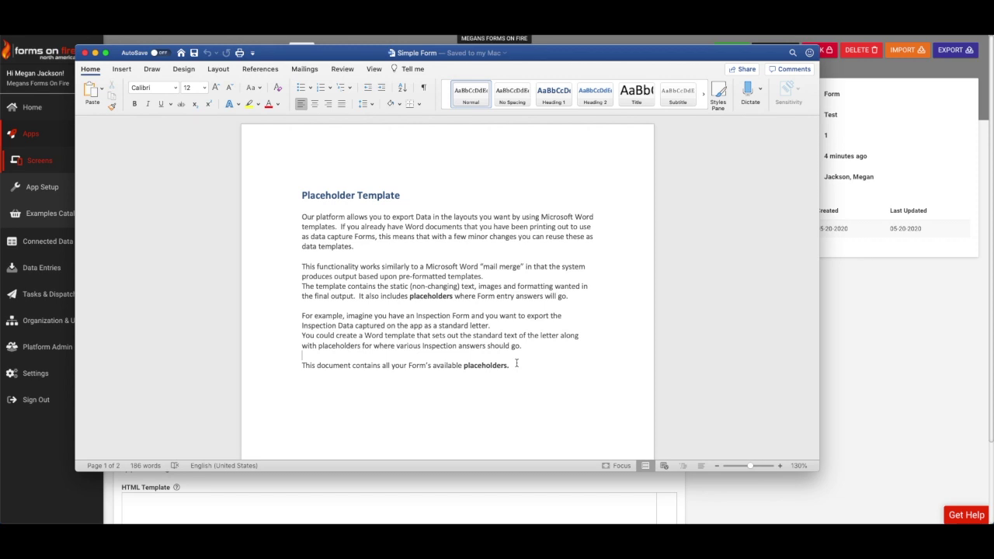
Delete the template's intro text and move the placeholder table onto page 1.
left_click_drag(516, 362, 278, 168)
key("BackSpace")
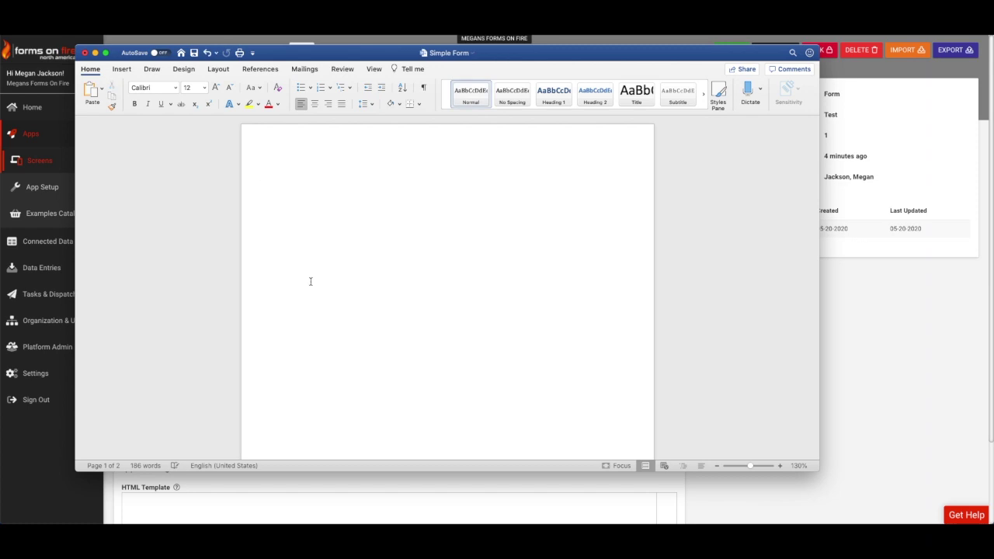
scroll(311, 279, "down", 10)
left_click(306, 323)
scroll(311, 321, "up", 5)
scroll(310, 322, "down", 4)
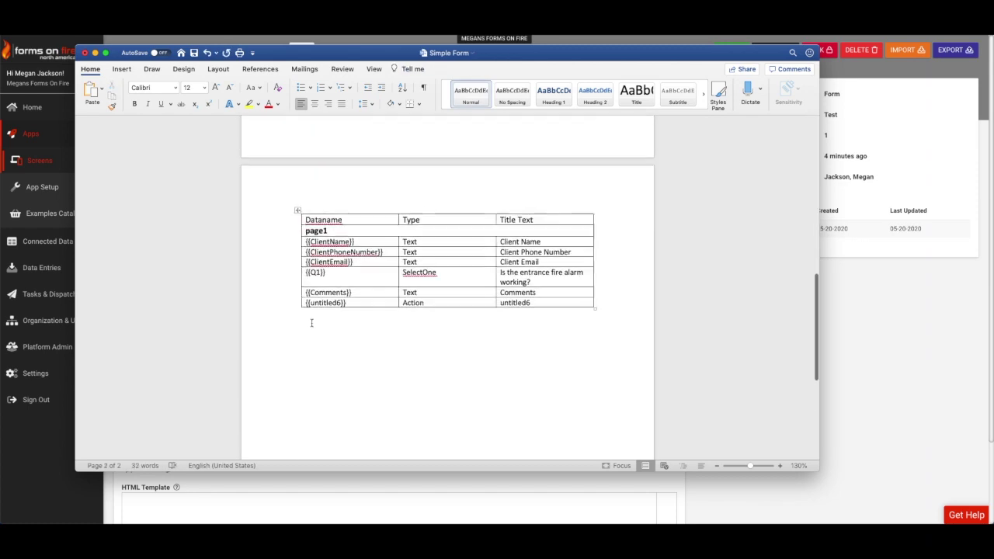
left_click(299, 225)
key("BackSpace")
key("super+v")
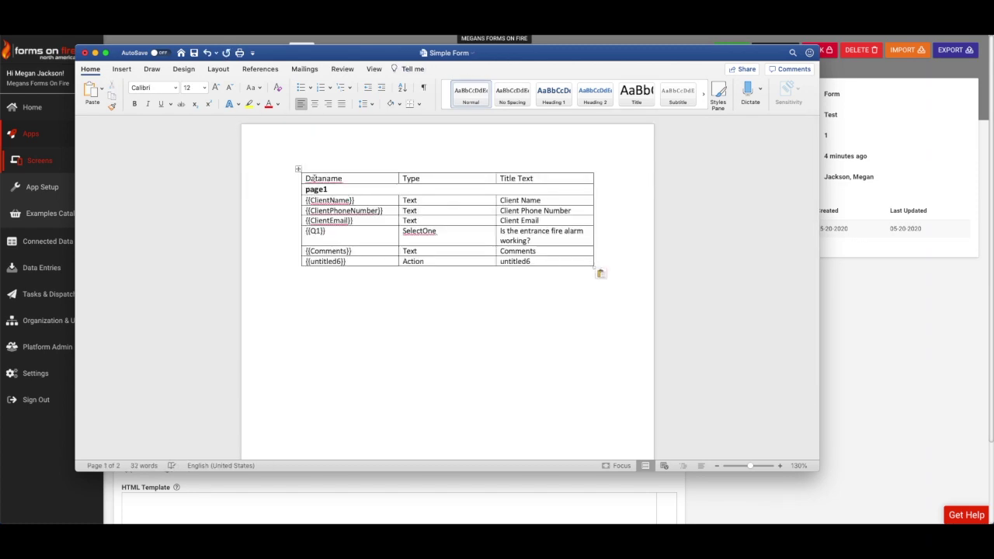
Remove the Dataname and page1 header rows and the Type column.
left_click(298, 169)
key("BackSpace")
left_click(462, 138)
left_click(518, 166)
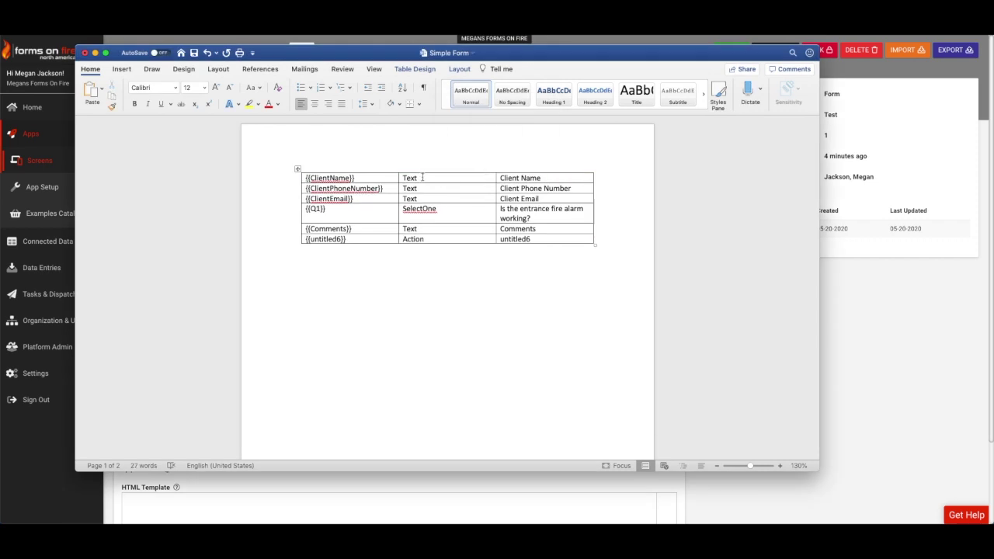
left_click(449, 169)
key("BackSpace")
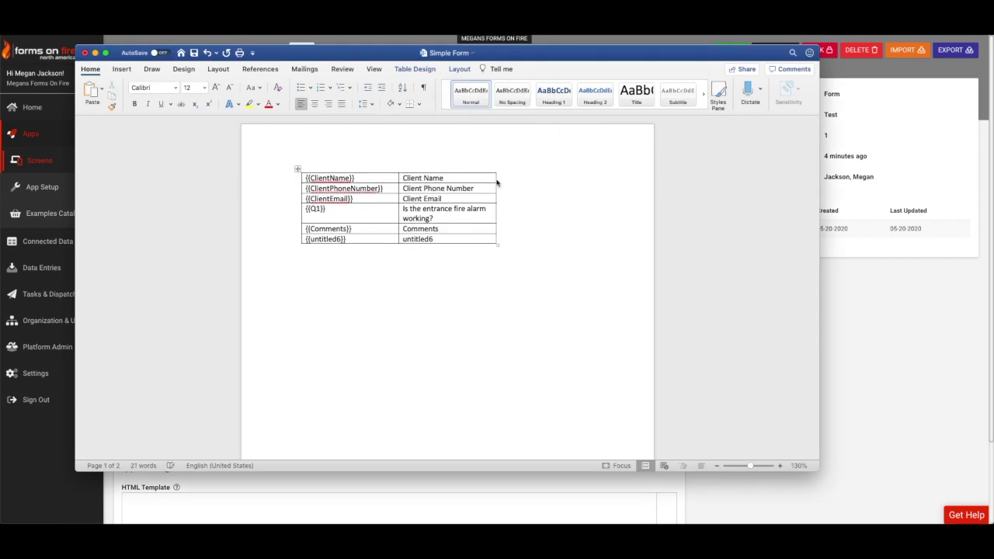
Widen both columns, delete the untitled6 row and bold the five field titles.
left_click_drag(497, 182, 623, 181)
left_click_drag(398, 185, 478, 178)
left_click_drag(544, 229, 443, 229)
key("BackSpace")
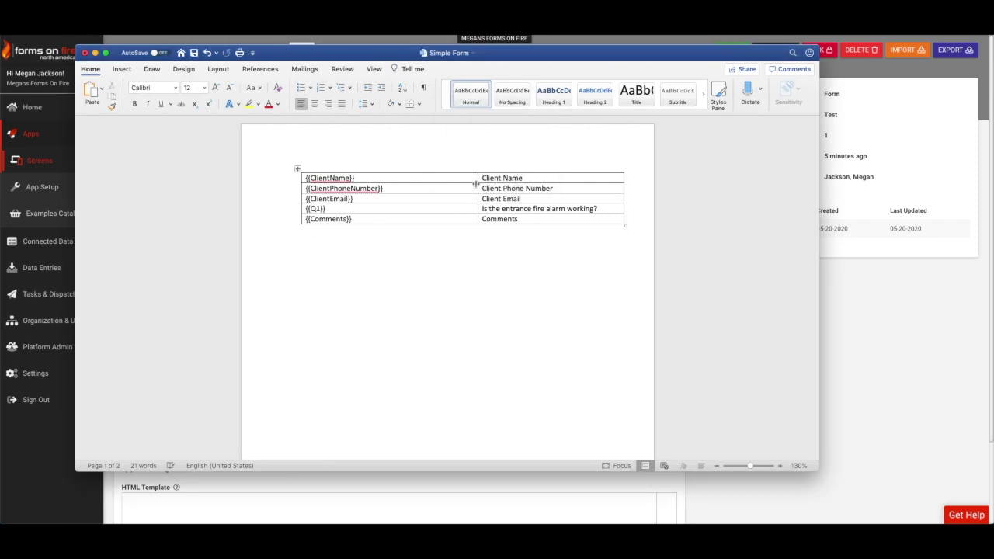
left_click_drag(483, 178, 559, 220)
left_click(134, 104)
left_click(395, 193)
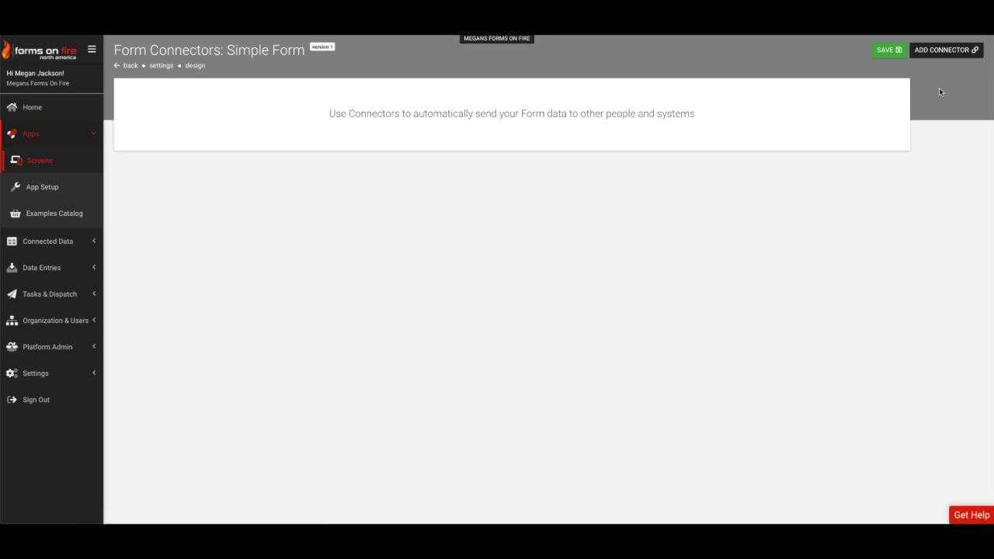
Add an Email connector to the Simple Form from the connectors page.
left_click(940, 51)
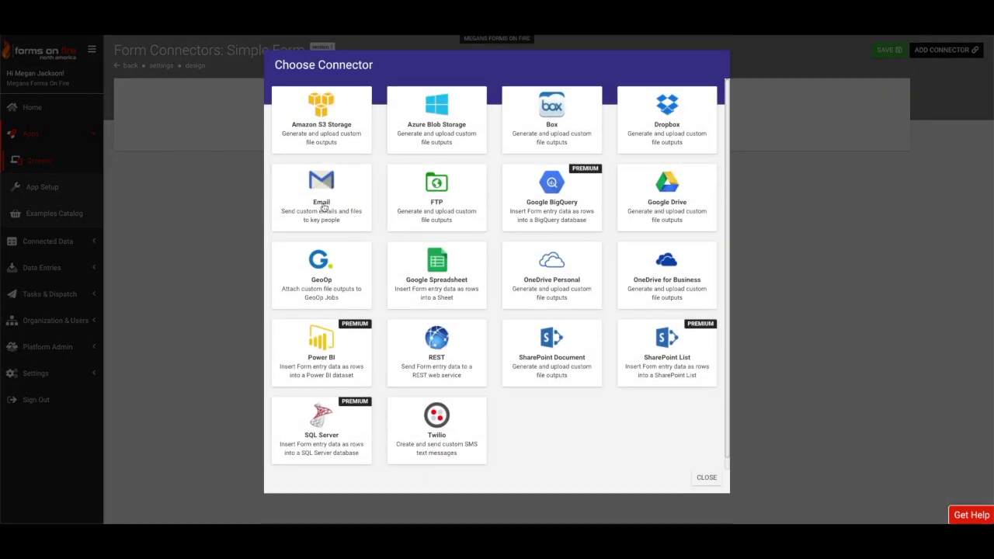
left_click(321, 205)
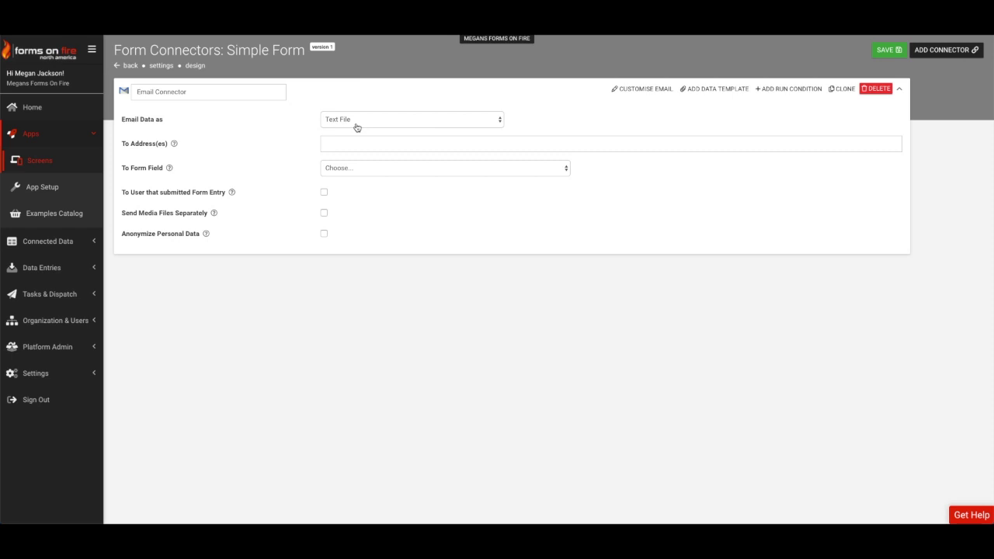
Set the email connector to send the form data as a PDF and show the email fields.
left_click(357, 127)
left_click(342, 108)
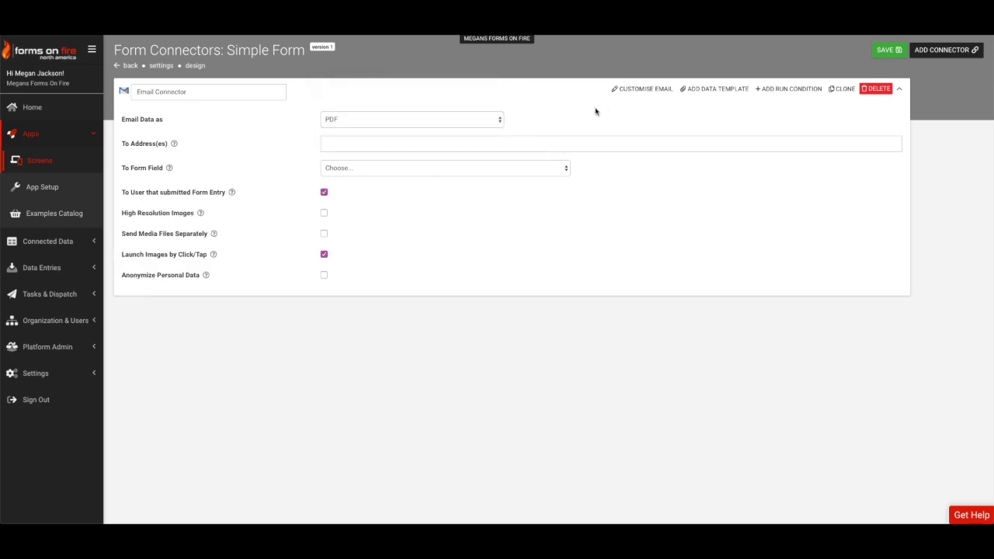
left_click(631, 88)
Set the email subject to 'Simple Form {{ClientName}}' using the Text Builder.
left_click(341, 250)
type("Simple Fo")
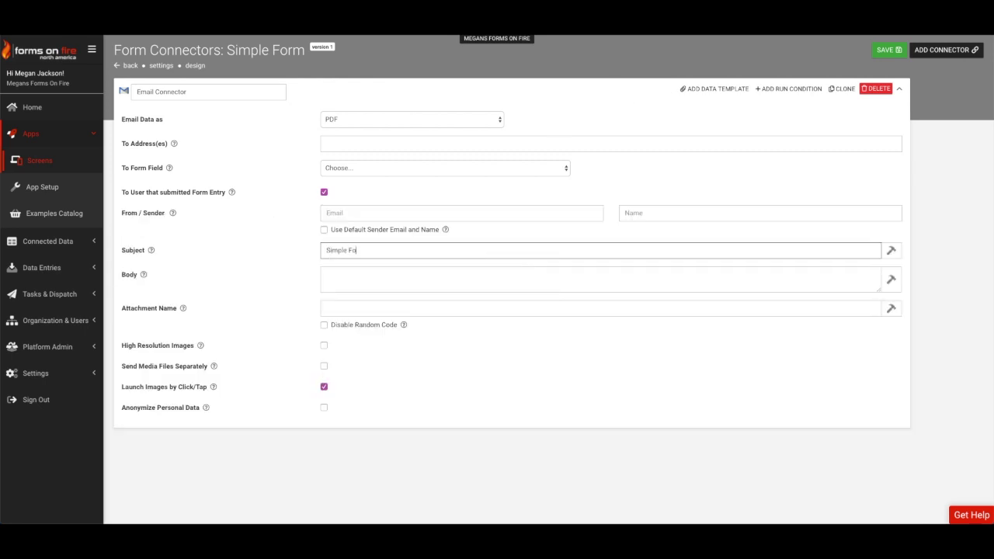
type("rm")
left_click(890, 250)
left_click(406, 102)
scroll(392, 197, "down", 3)
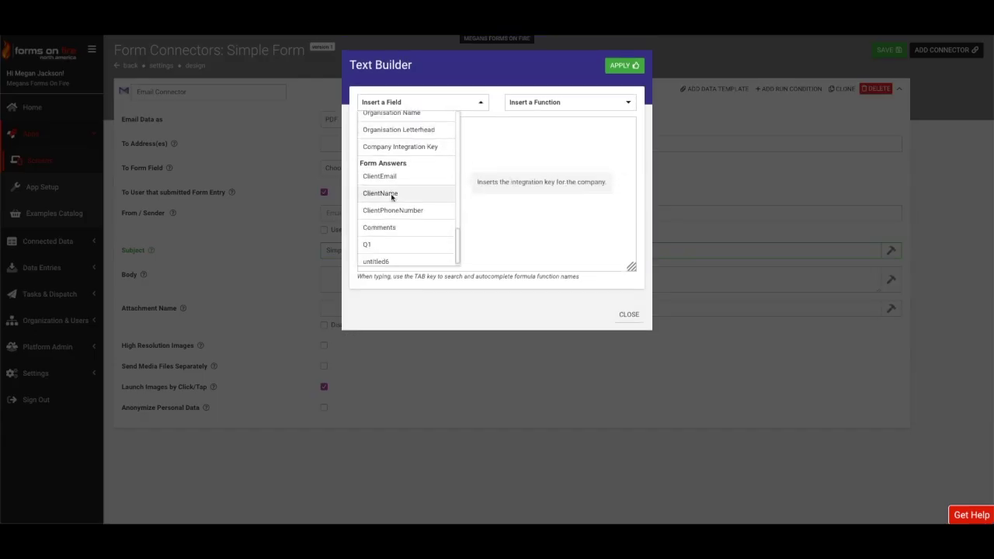
left_click(380, 193)
left_click(624, 65)
Enter the body 'Please find attached a PDF copy of your Simple Form.' and reuse the subject as the attachment name.
left_click(341, 280)
type("Please find attached a PDF copy of your Simple")
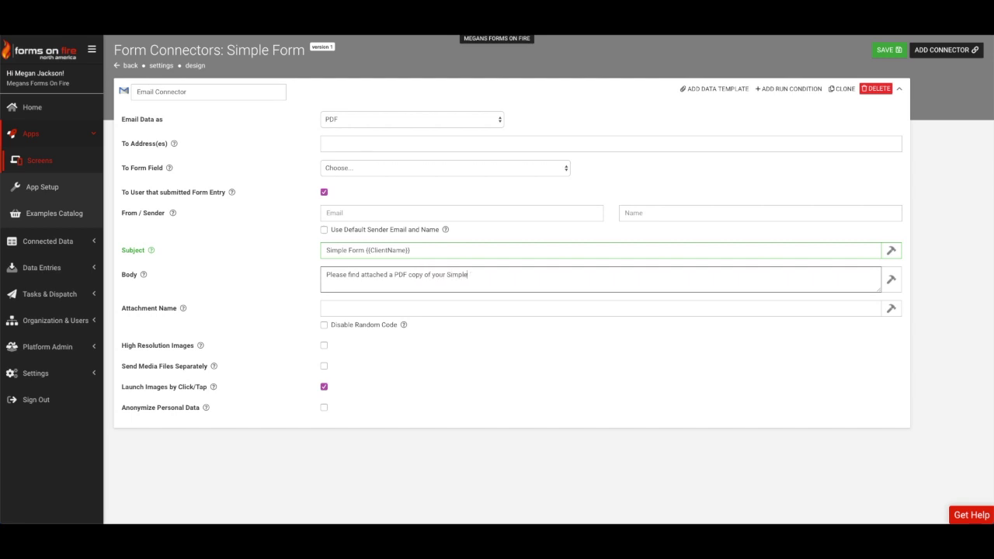
type(" Form.")
key("shift+Tab")
key("ctrl+c")
left_click(321, 304)
key("ctrl+v")
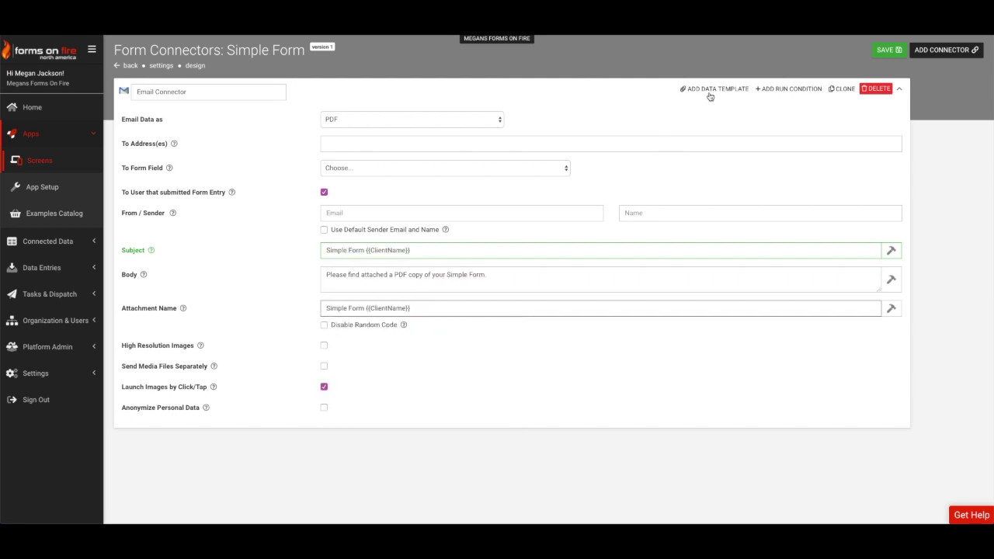
Add Simple Form.docx as the data template for the PDF.
left_click(710, 90)
left_click(337, 345)
left_click(795, 238)
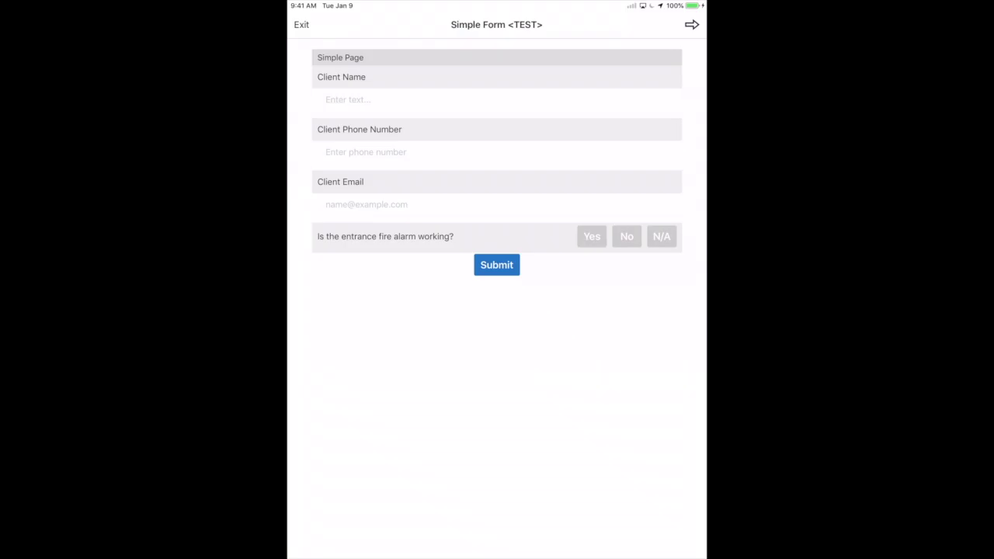
Fill in the client's name, phone number and email address.
left_click(341, 99)
type("John Doe")
left_click(365, 153)
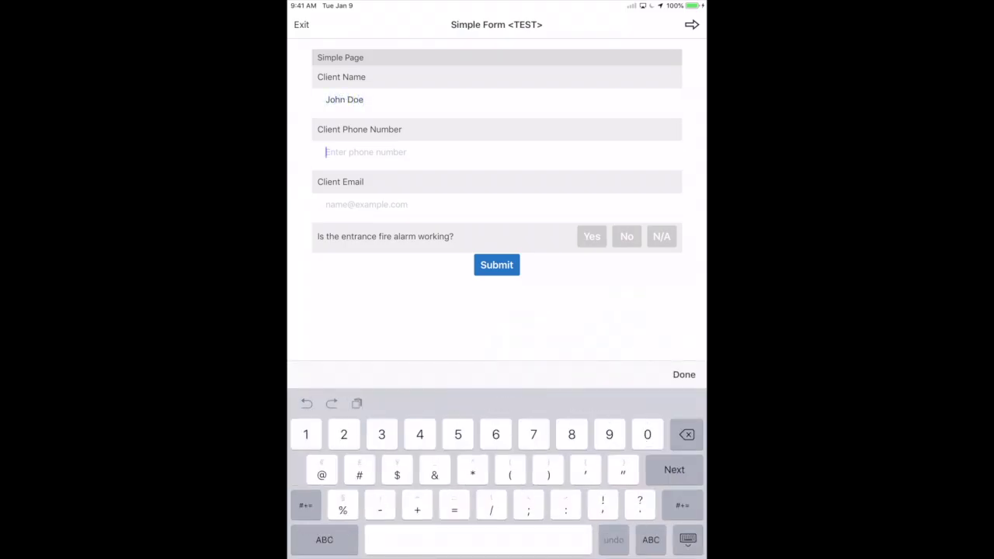
type("1231231234")
left_click(365, 205)
type("m")
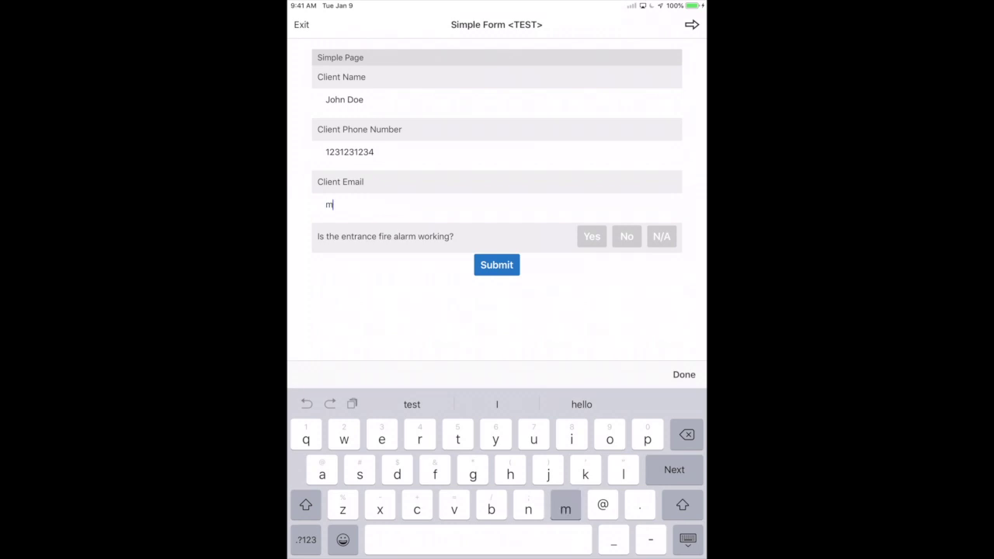
left_click(497, 404)
Answer No to the fire alarm question, comment 'Please replace asap', and submit.
left_click(627, 236)
type("Pl")
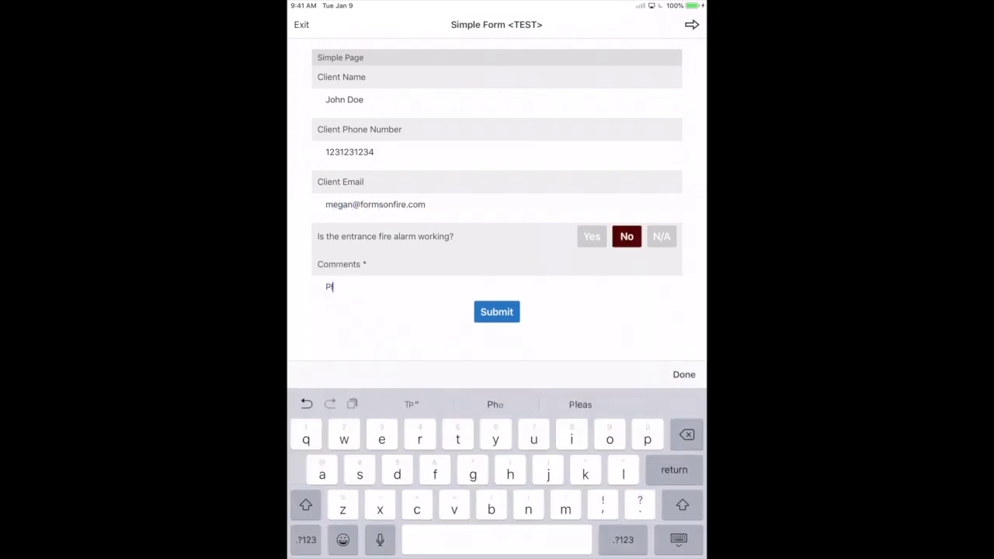
type("ease replace asa")
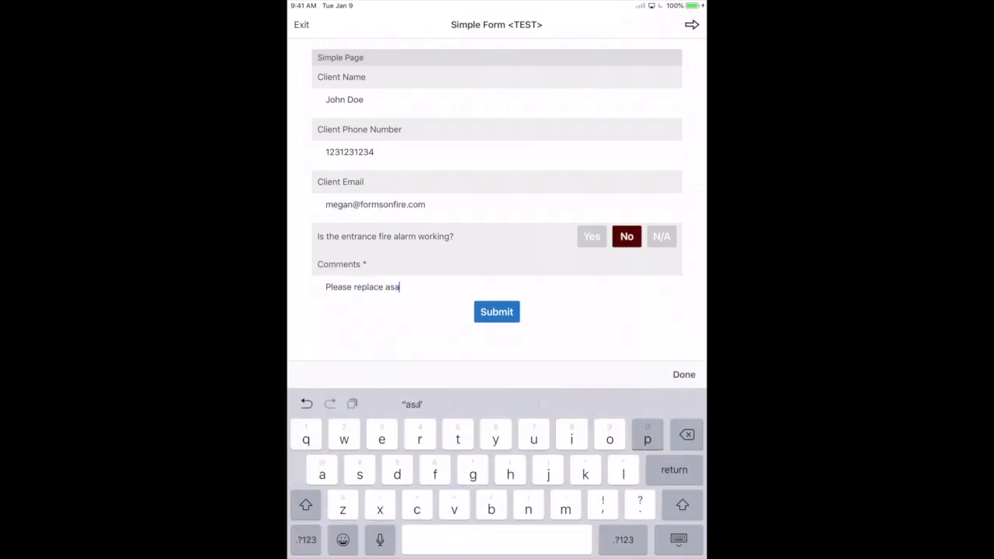
type("p")
left_click(497, 404)
left_click(497, 311)
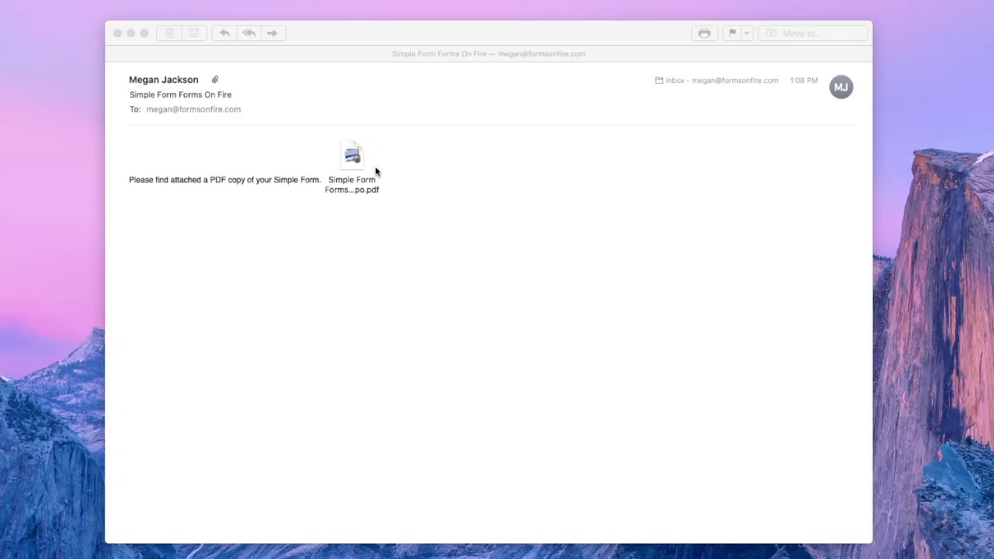
Open the Simple Form PDF attached to the received email.
left_click(368, 163)
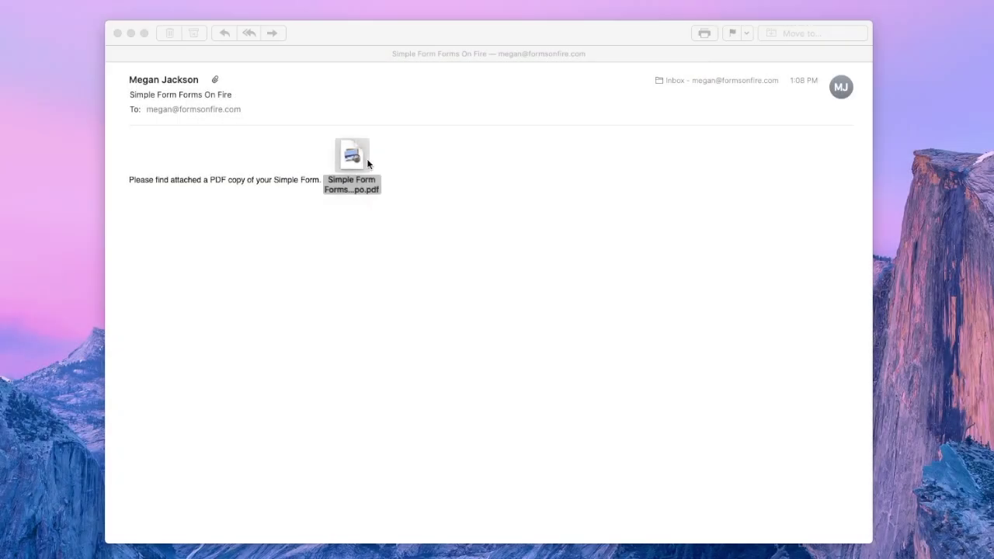